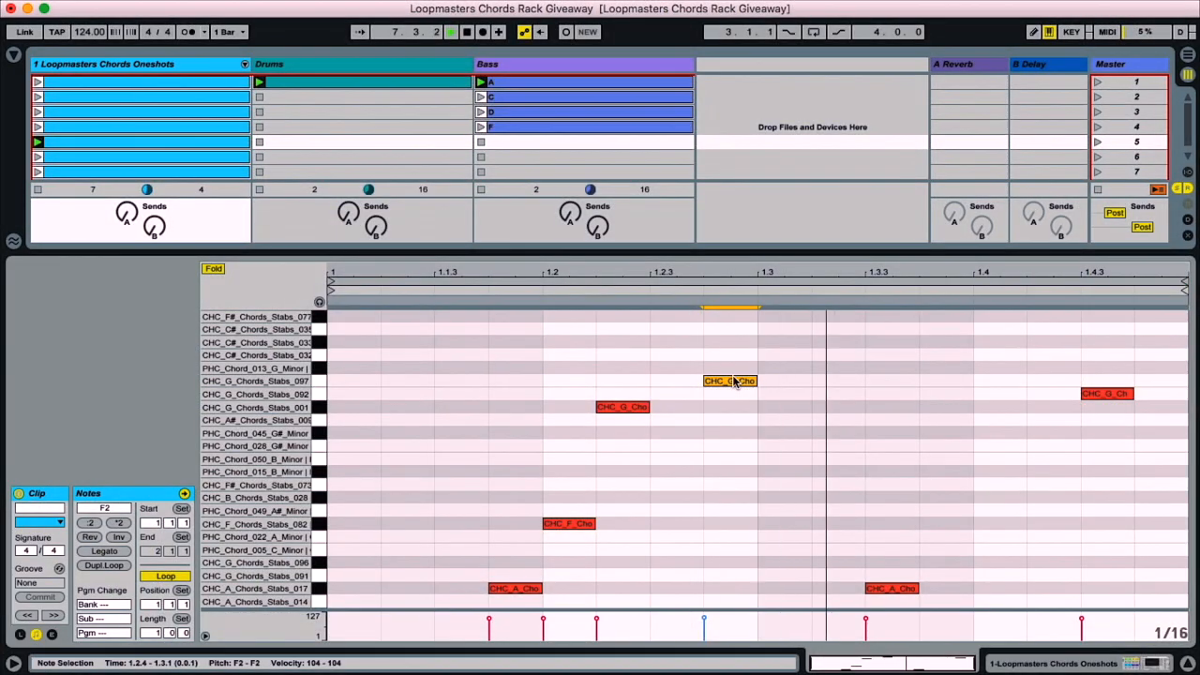
Move the chord stab note at 1.2.4 up to the next sample lane in the chord clip
{"action": "left_click_drag", "start_coordinate": [736, 381], "coordinate": [737, 369]}
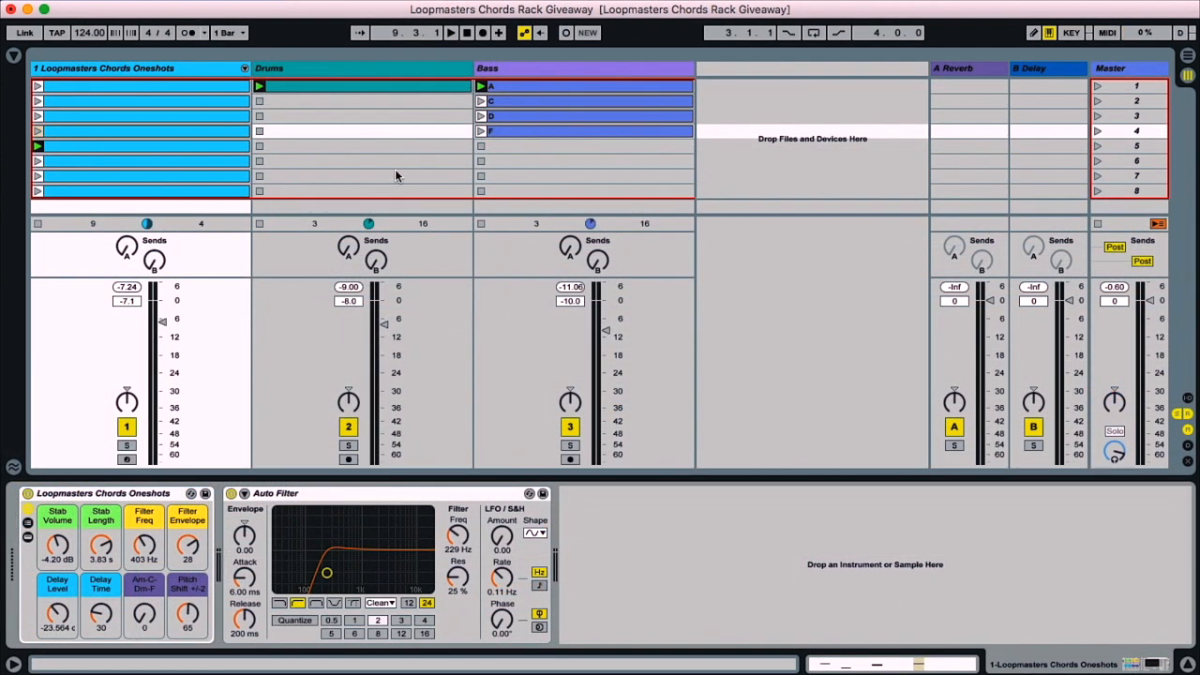
Inspect the drum track's loop and the A, C, D and F bass clips
{"action": "left_click", "coordinate": [356, 75]}
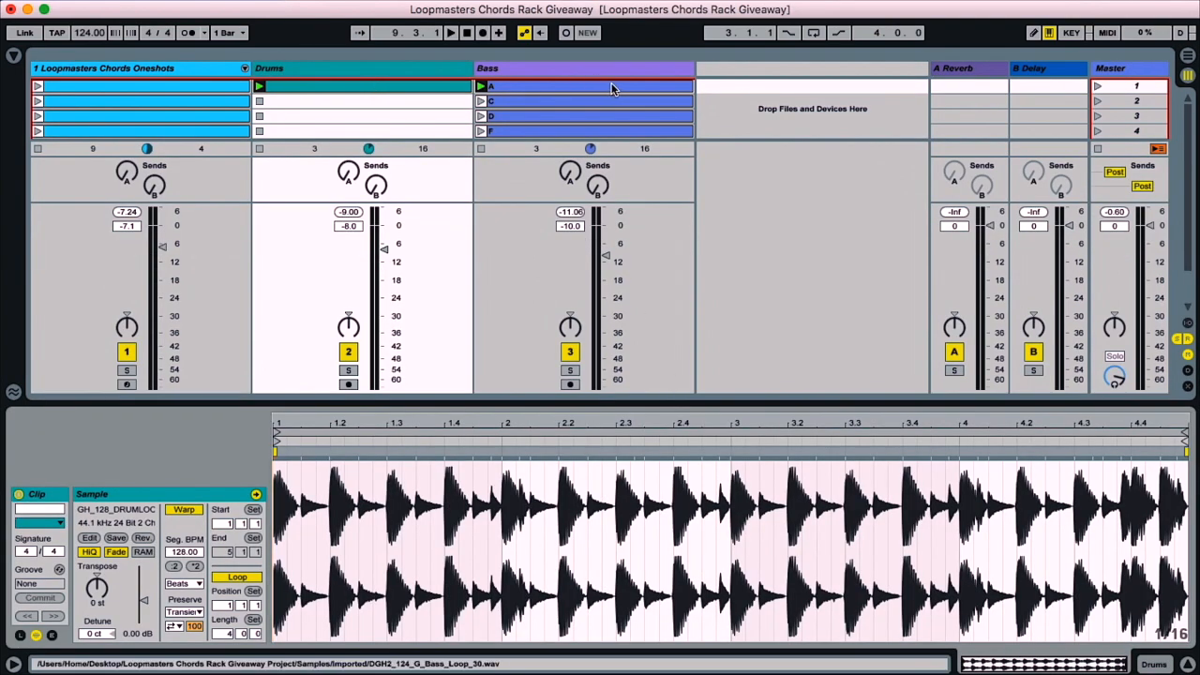
{"action": "left_click", "coordinate": [560, 86]}
{"action": "left_click", "coordinate": [576, 105]}
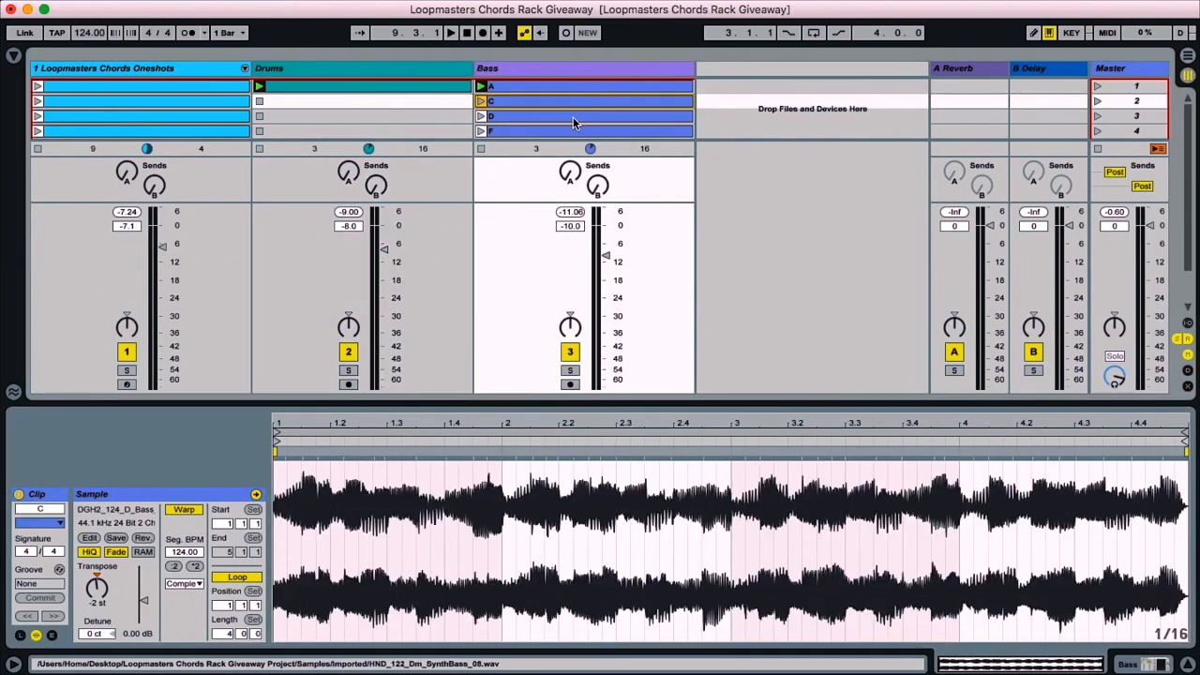
{"action": "left_click", "coordinate": [574, 117]}
{"action": "left_click", "coordinate": [573, 133]}
{"action": "left_click", "coordinate": [584, 87]}
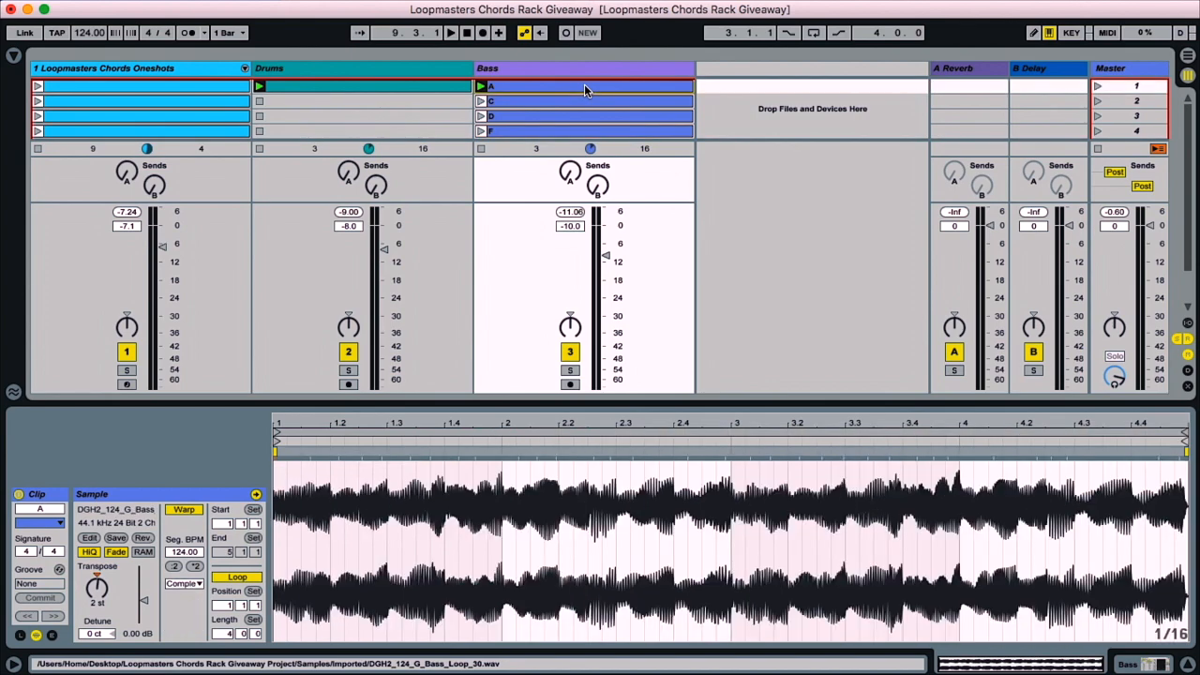
Review the note patterns of the second and third clips on the Loopmasters Chords Oneshots track
{"action": "left_click", "coordinate": [168, 69]}
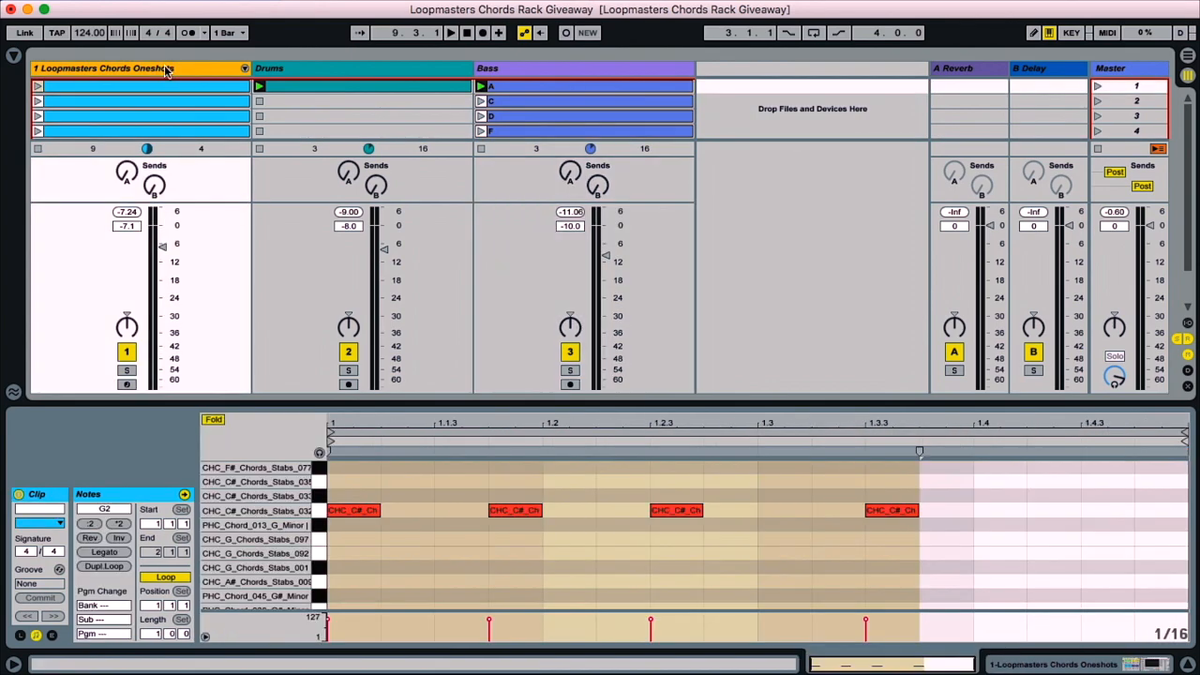
{"action": "left_click", "coordinate": [178, 101]}
{"action": "left_click", "coordinate": [181, 116]}
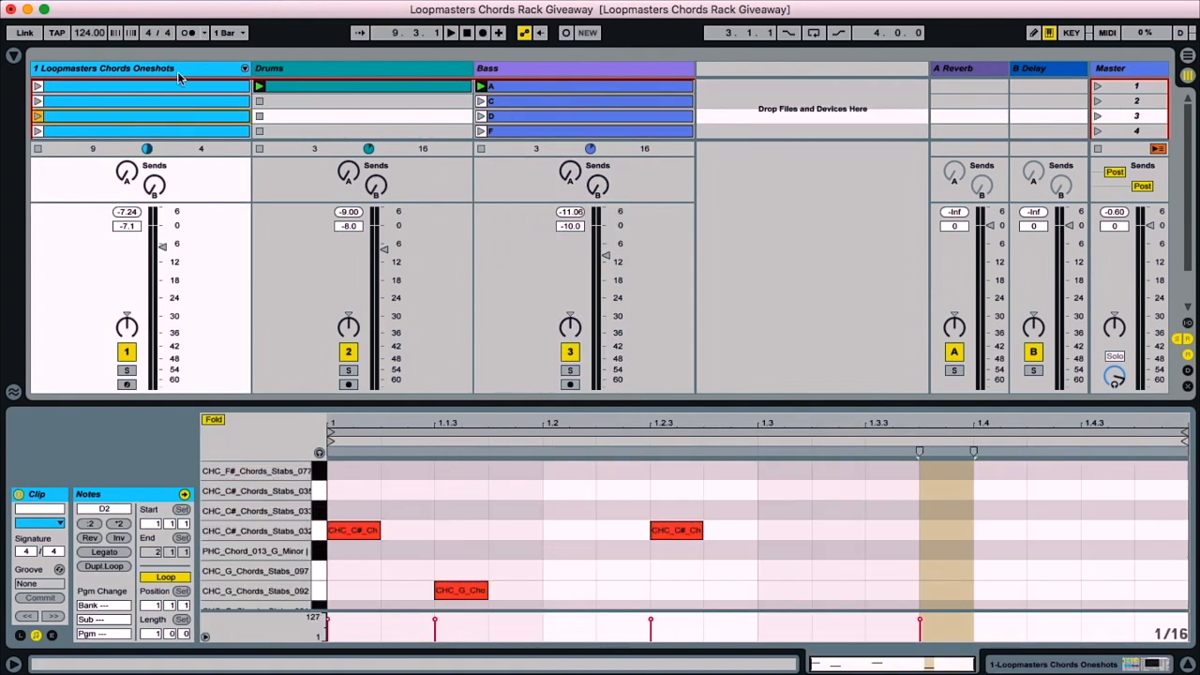
Show the chord rack's chain list and inspect the A Minor, C Major, D Minor and F Major chord stab chains
{"action": "double_click", "coordinate": [170, 73]}
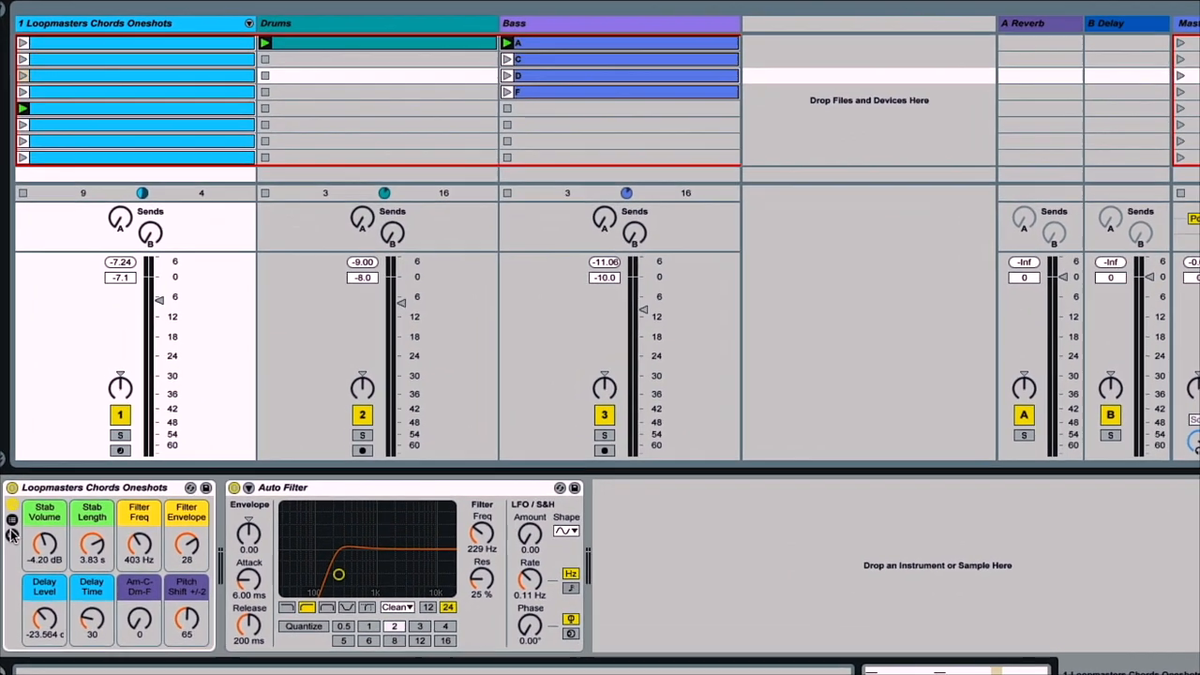
{"action": "left_click", "coordinate": [27, 536]}
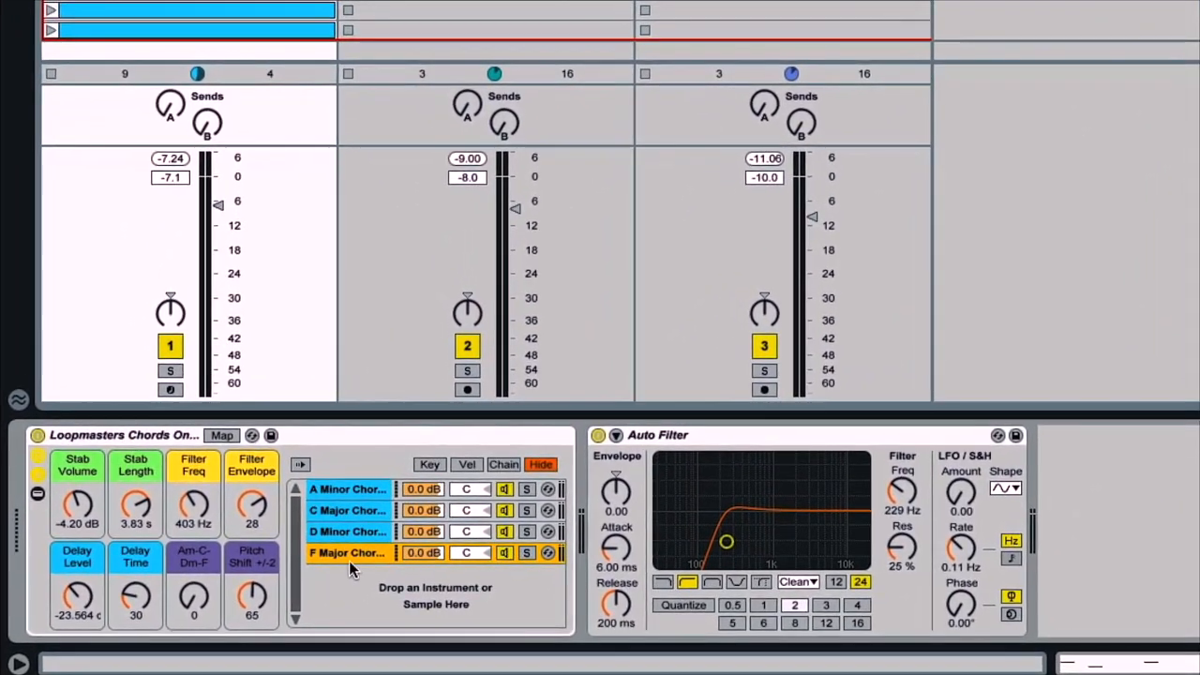
{"action": "left_click", "coordinate": [363, 492]}
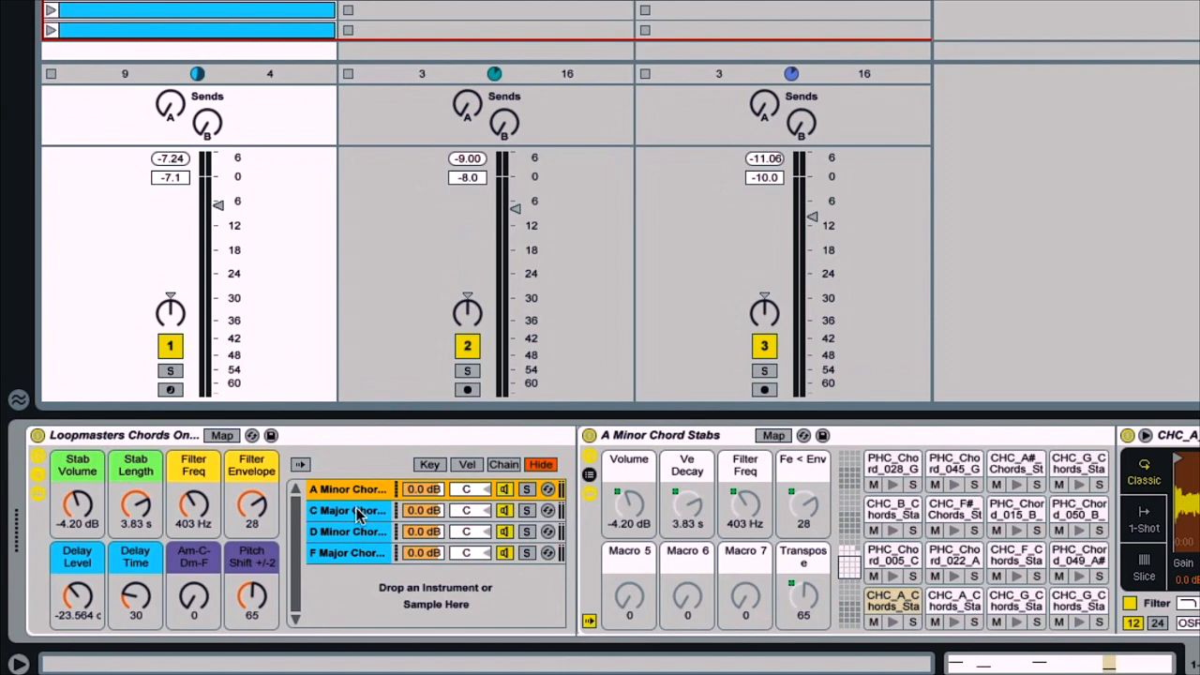
{"action": "left_click", "coordinate": [359, 512]}
{"action": "left_click", "coordinate": [369, 532]}
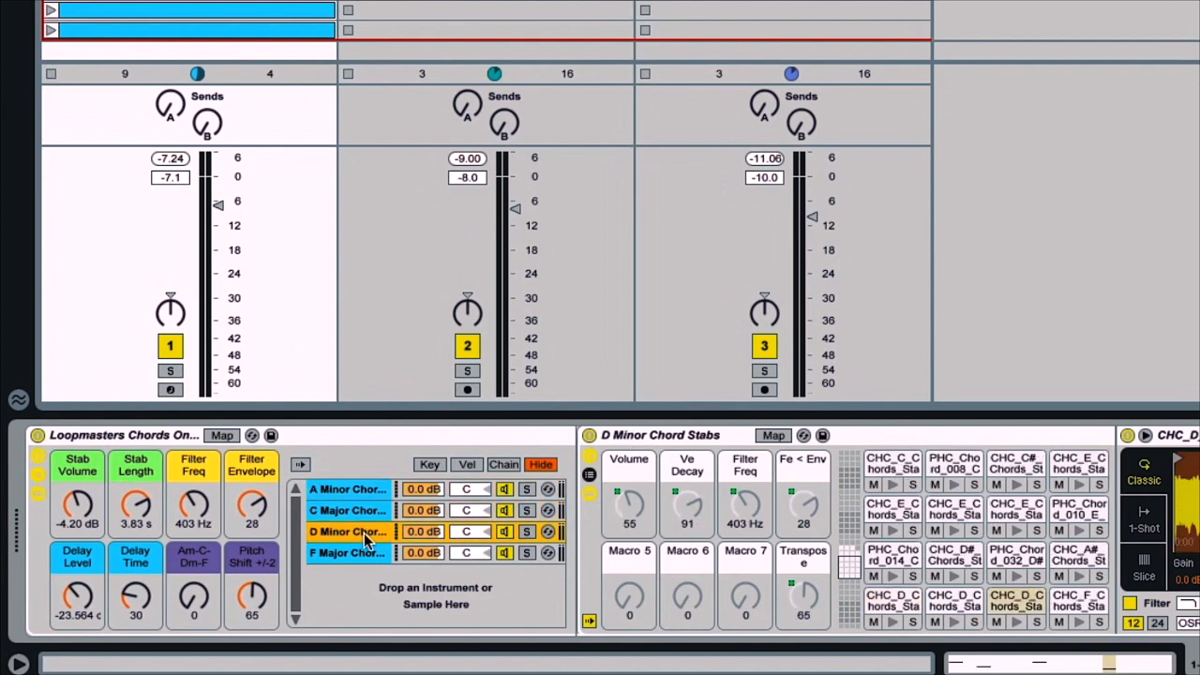
{"action": "left_click", "coordinate": [371, 553]}
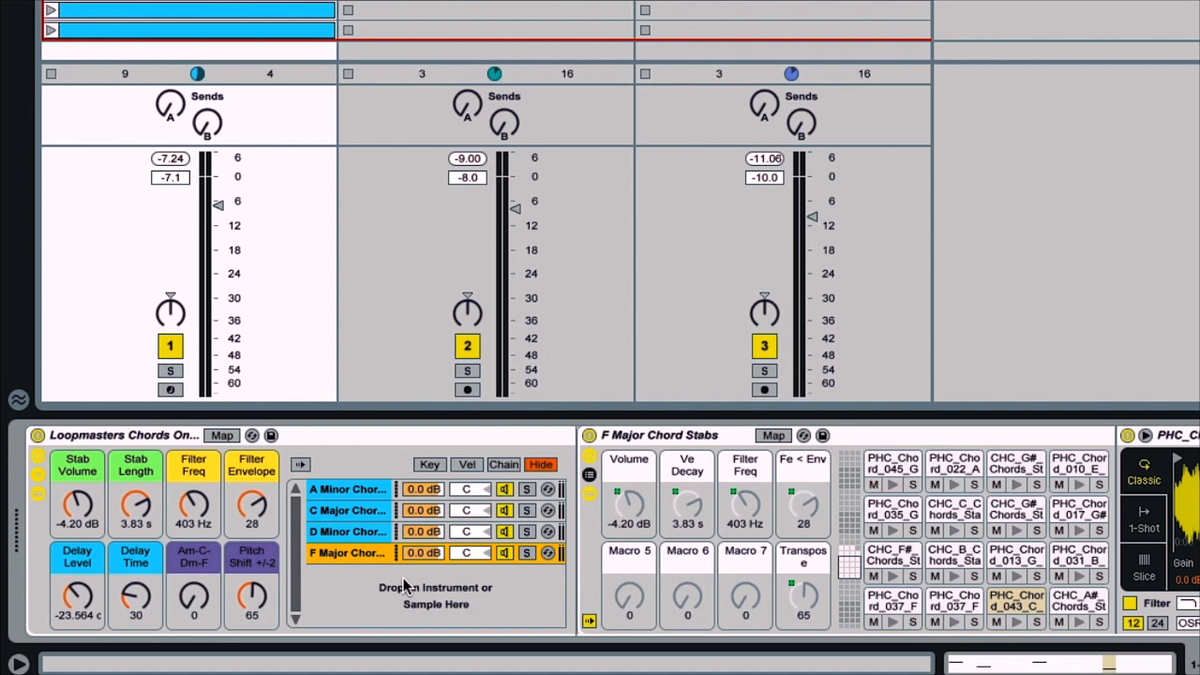
Go through the four chord stab chains again from A Minor to F Major, and collapse the rack to its macros
{"action": "left_click", "coordinate": [375, 490]}
{"action": "left_click", "coordinate": [376, 509]}
{"action": "left_click", "coordinate": [378, 494]}
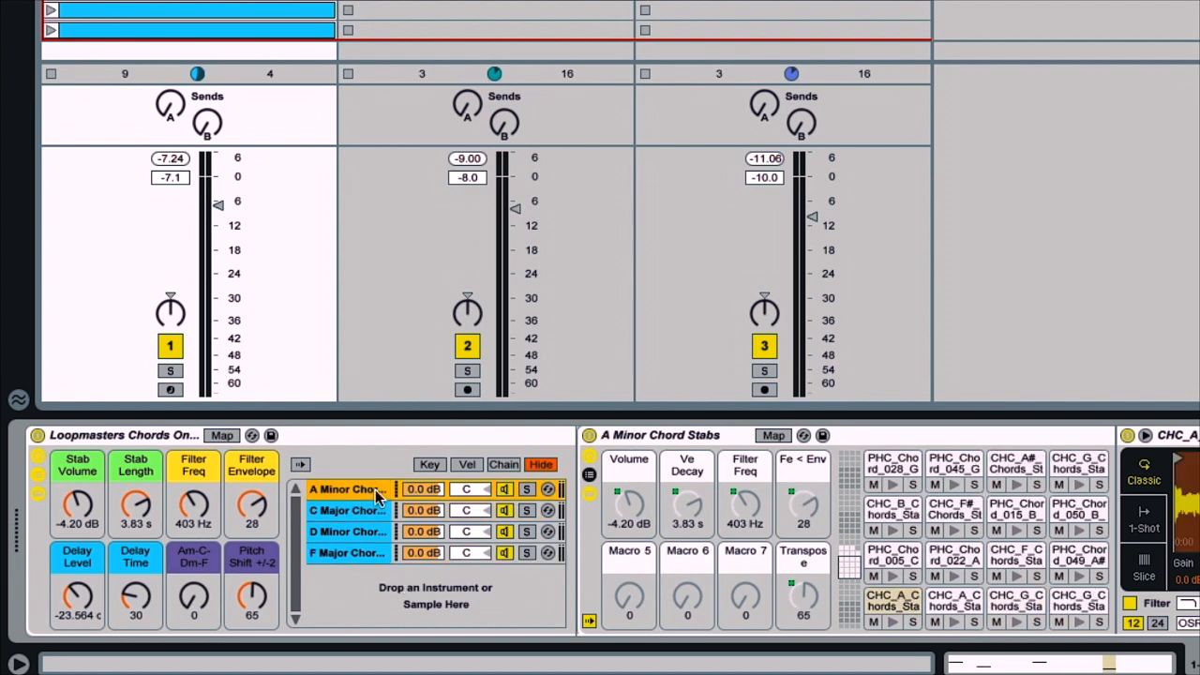
{"action": "left_click", "coordinate": [373, 519]}
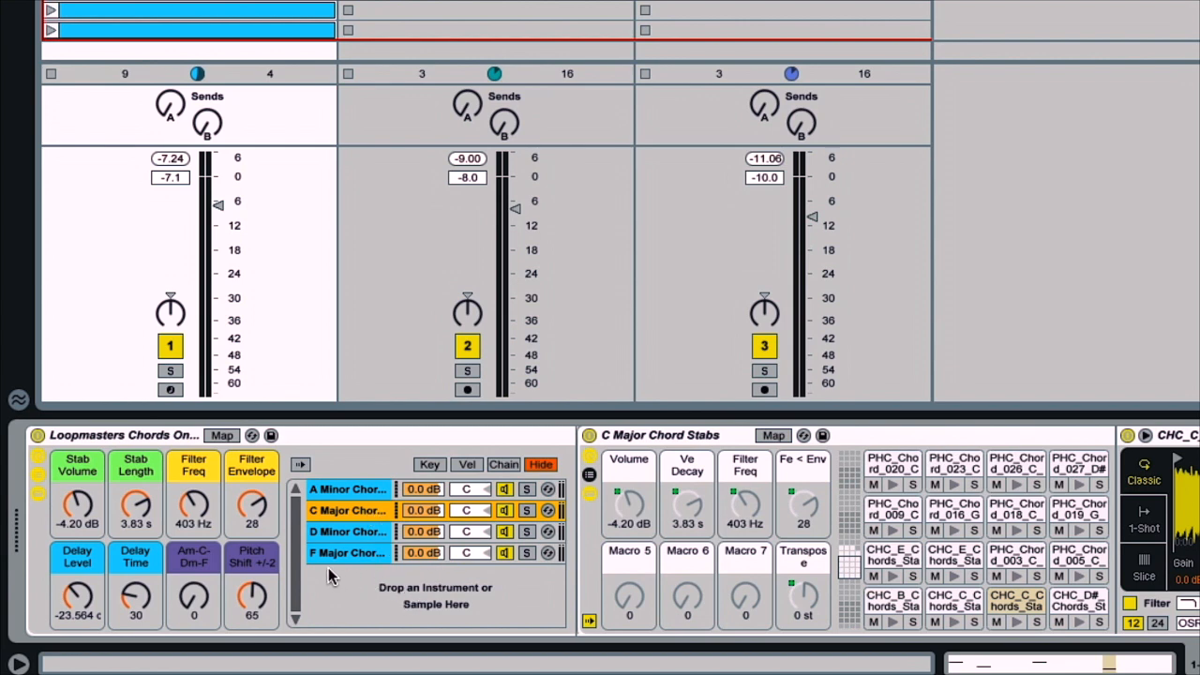
{"action": "left_click", "coordinate": [368, 535]}
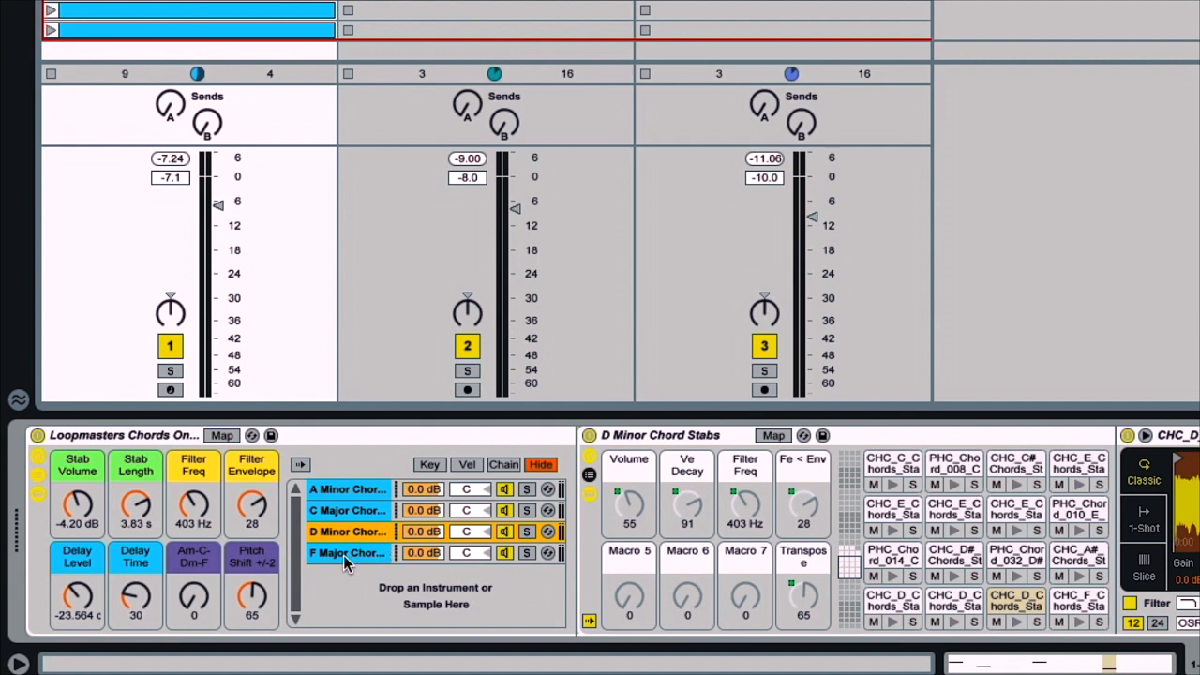
{"action": "left_click", "coordinate": [344, 555]}
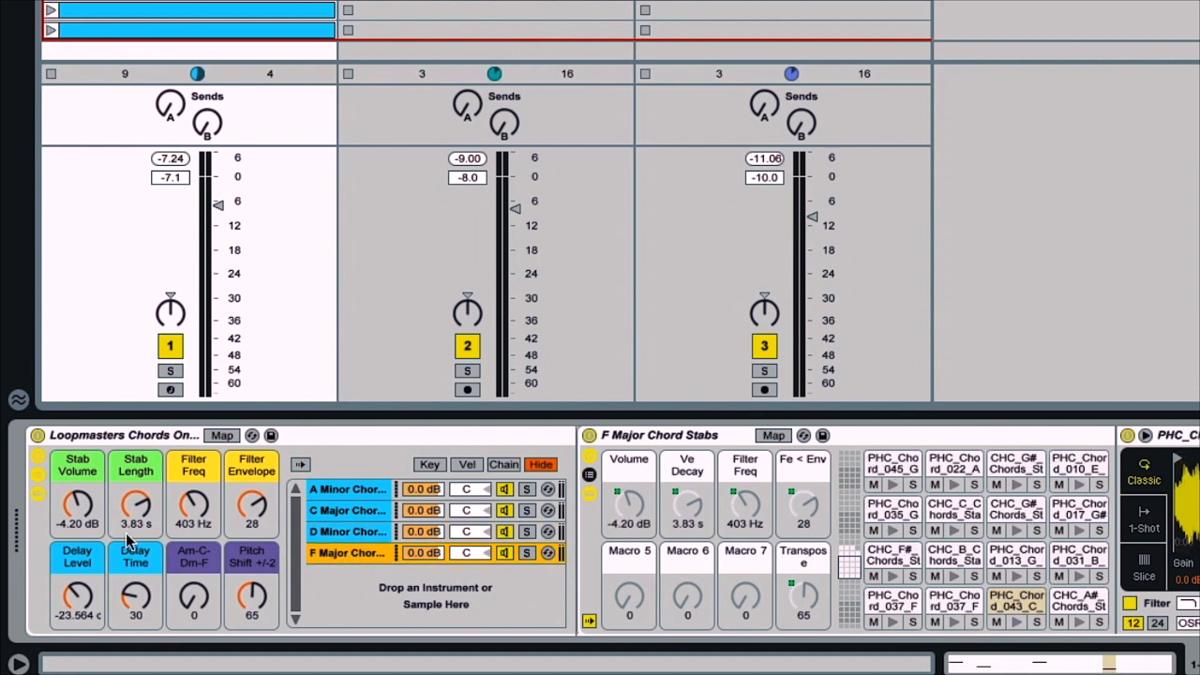
{"action": "left_click", "coordinate": [37, 495]}
{"action": "left_click", "coordinate": [38, 495]}
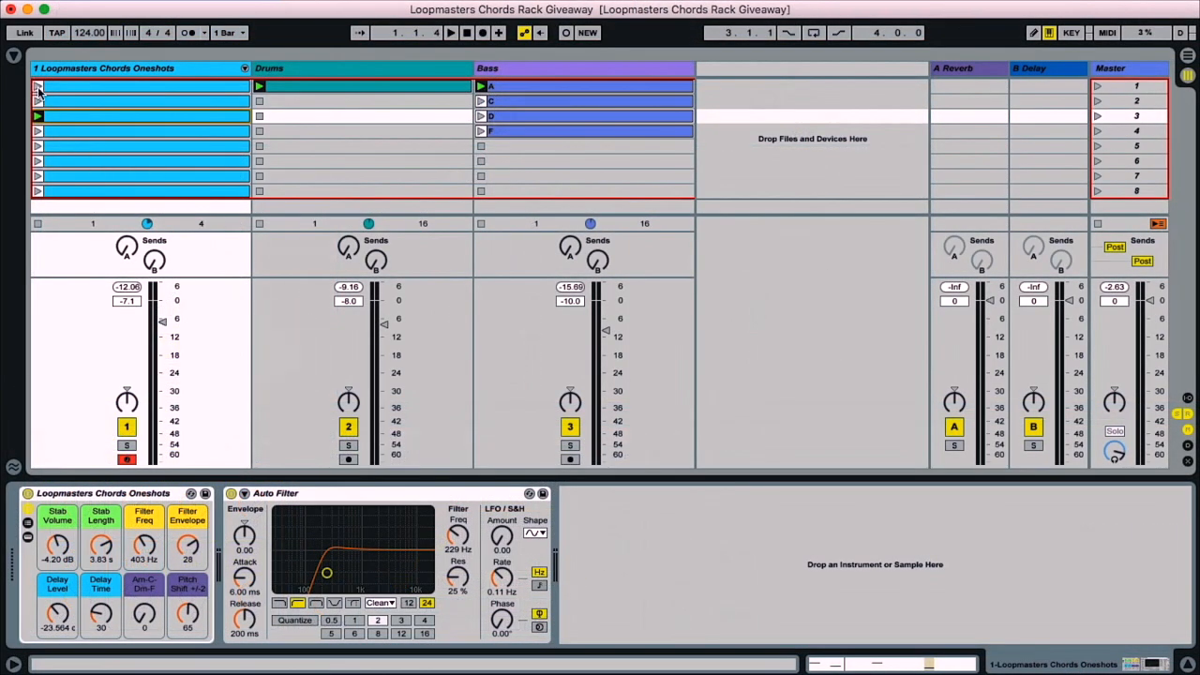
Launch the first chord clip over the drums and bass, and briefly check the rack's chain list
{"action": "left_click", "coordinate": [38, 86]}
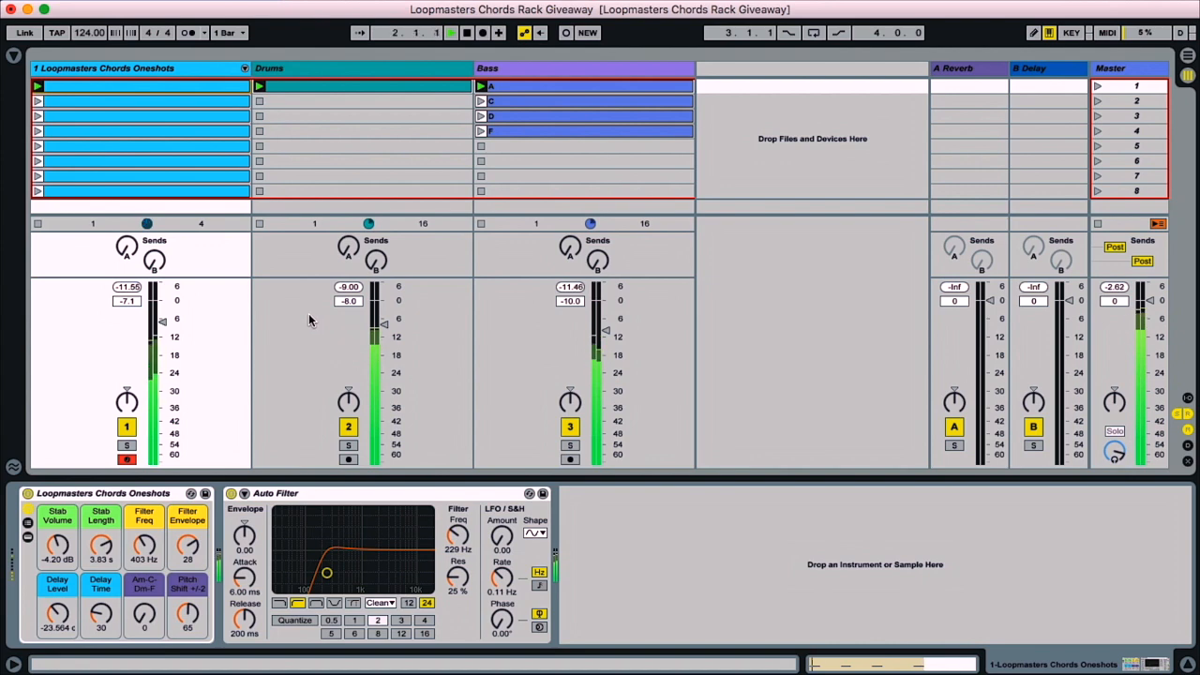
{"action": "left_click", "coordinate": [27, 537]}
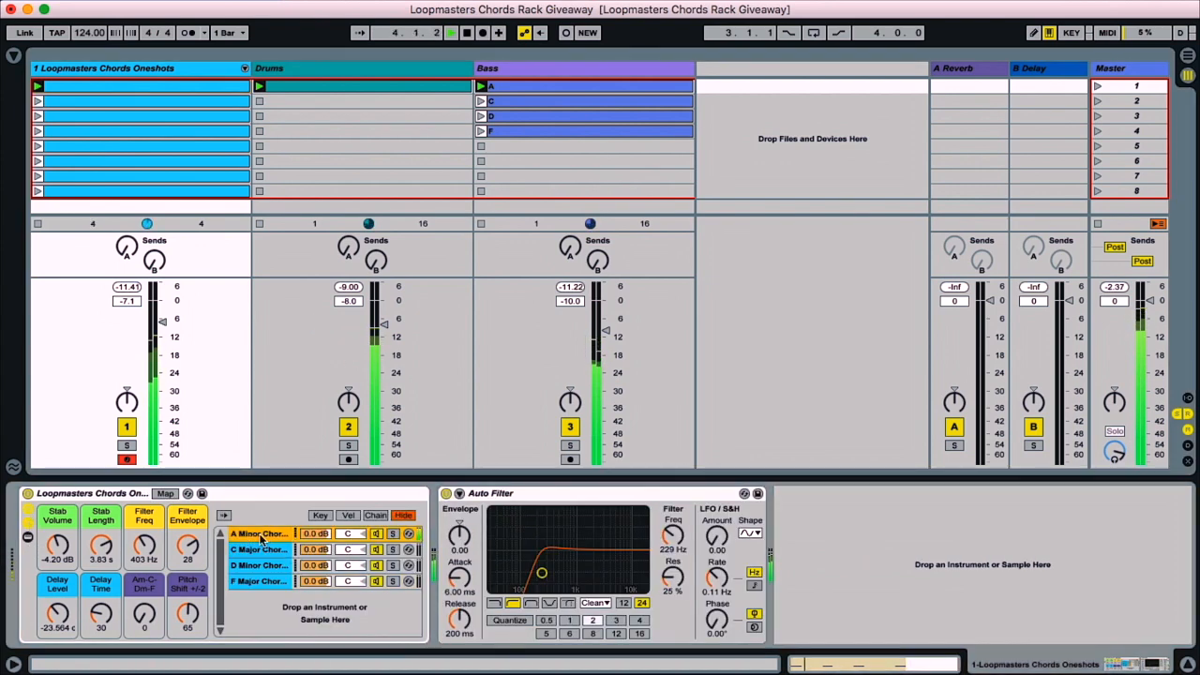
{"action": "left_click", "coordinate": [27, 537]}
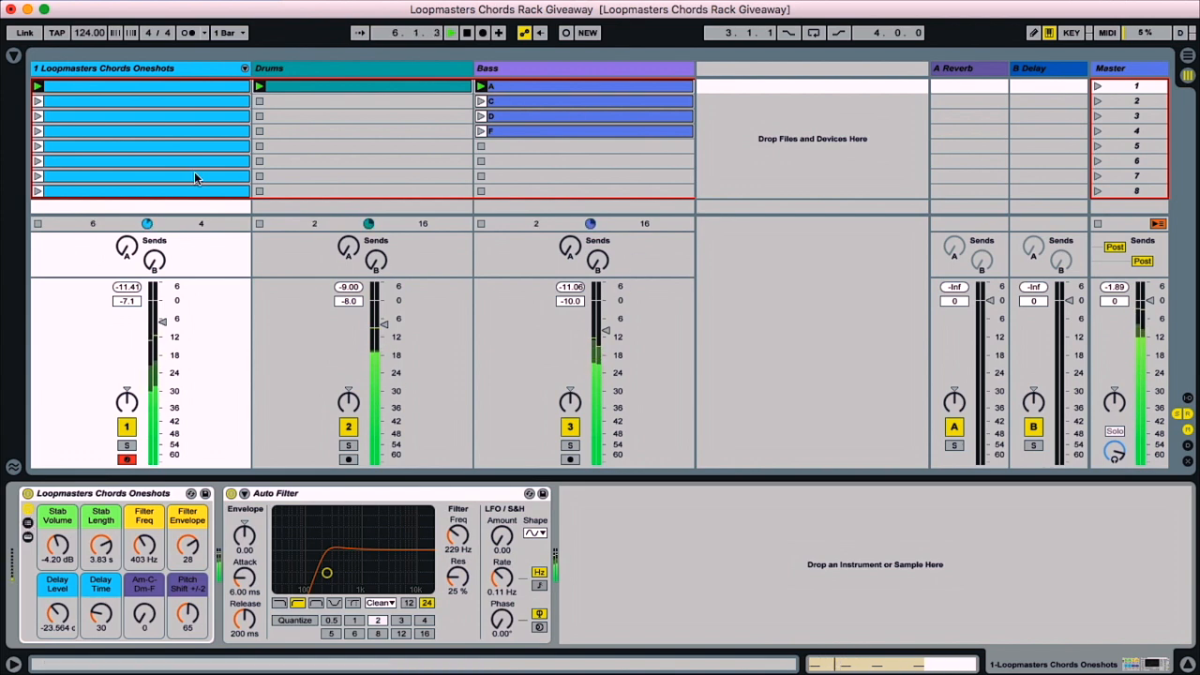
Open the first chord clip and move all four stab notes together down to the CHC_G_Chords_Stabs_001 lane (D#2)
{"action": "double_click", "coordinate": [188, 86]}
{"action": "left_click_drag", "start_coordinate": [361, 287], "coordinate": [875, 457]}
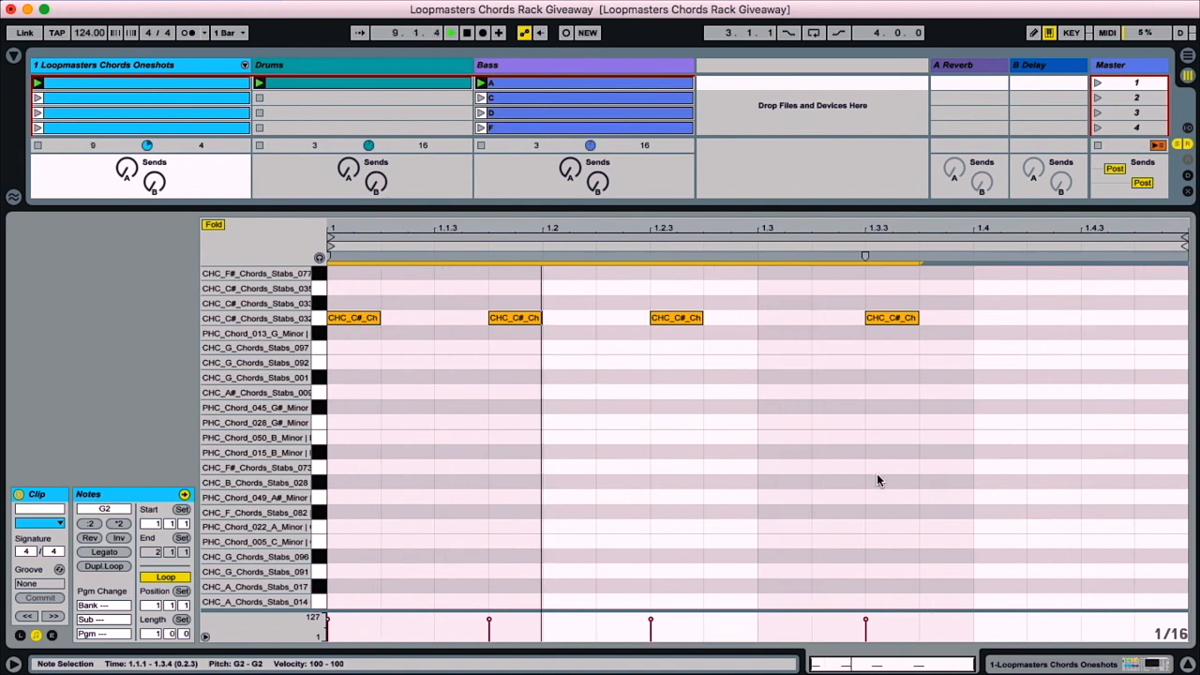
{"action": "key", "text": "Down"}
{"action": "key", "text": "Down"}
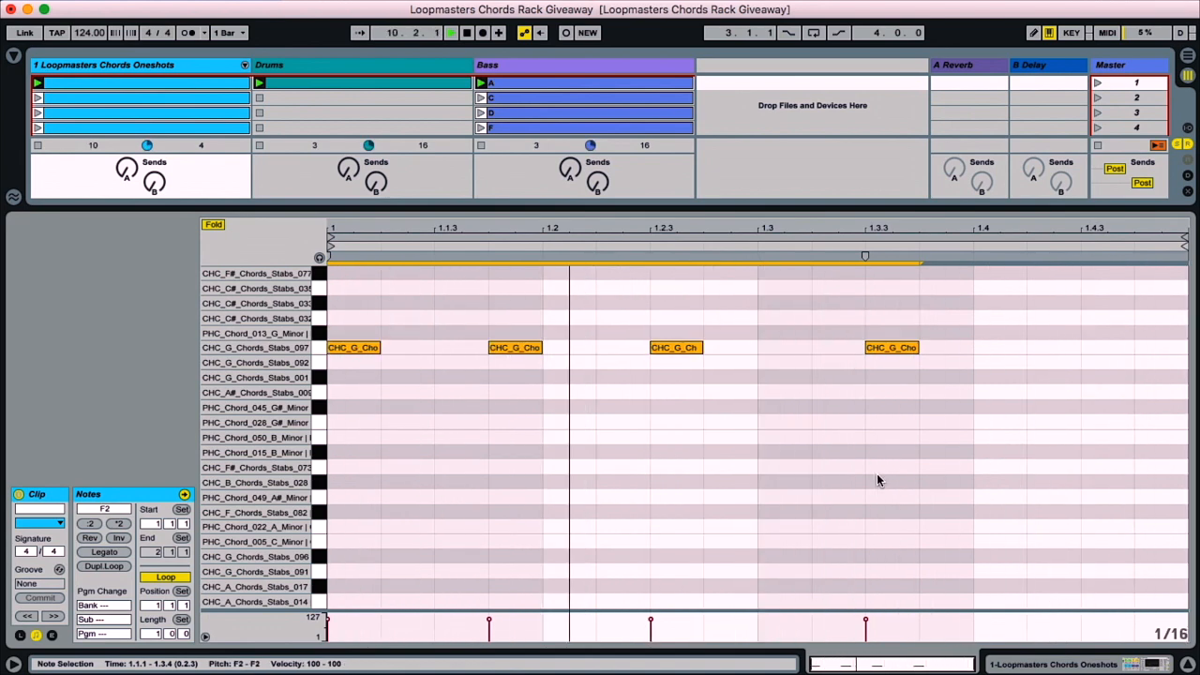
{"action": "key", "text": "Down"}
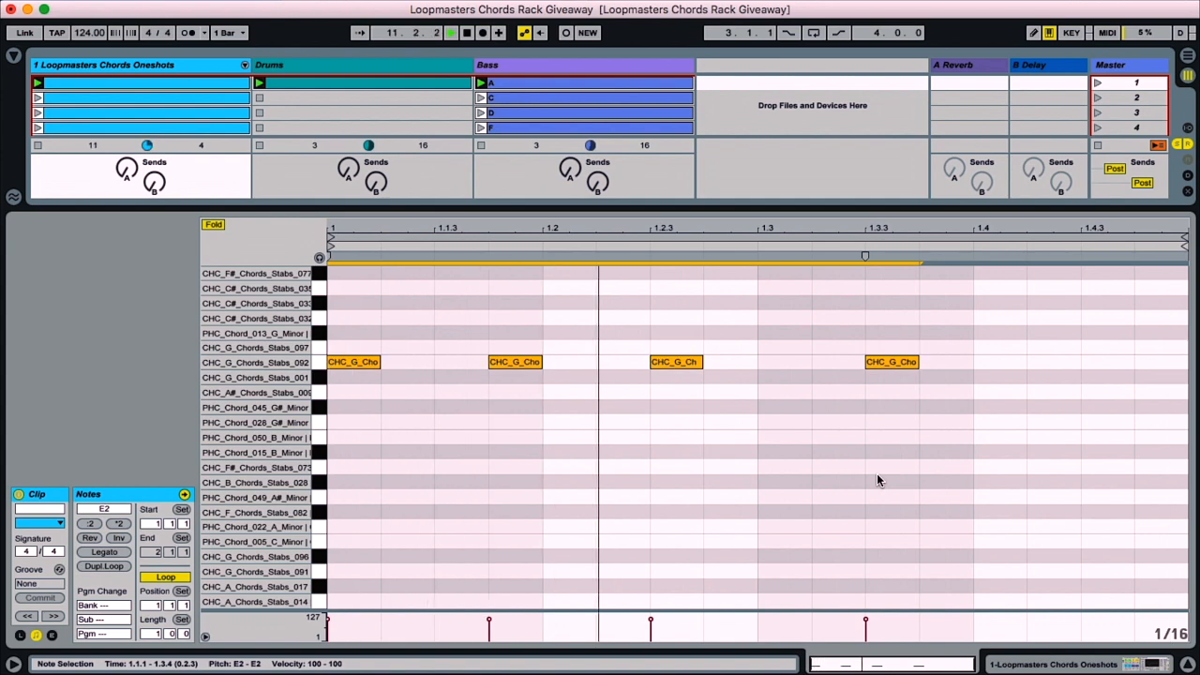
{"action": "key", "text": "Down"}
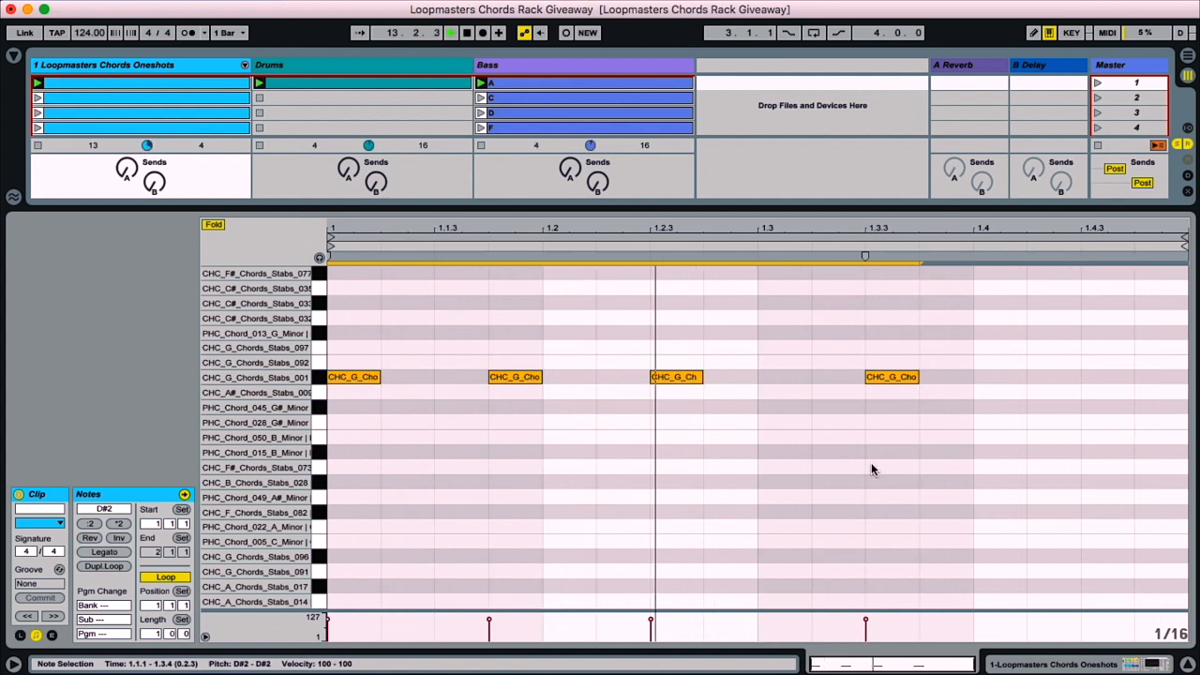
Move the clip's second stab to PHC_Chord_013_G_Minor (F#2), the third to PHC_Chord_049_A#_Minor (G1), and adjust the fourth stab's pitch
{"action": "left_click", "coordinate": [562, 425]}
{"action": "left_click", "coordinate": [515, 377]}
{"action": "left_click_drag", "start_coordinate": [515, 377], "coordinate": [524, 347]}
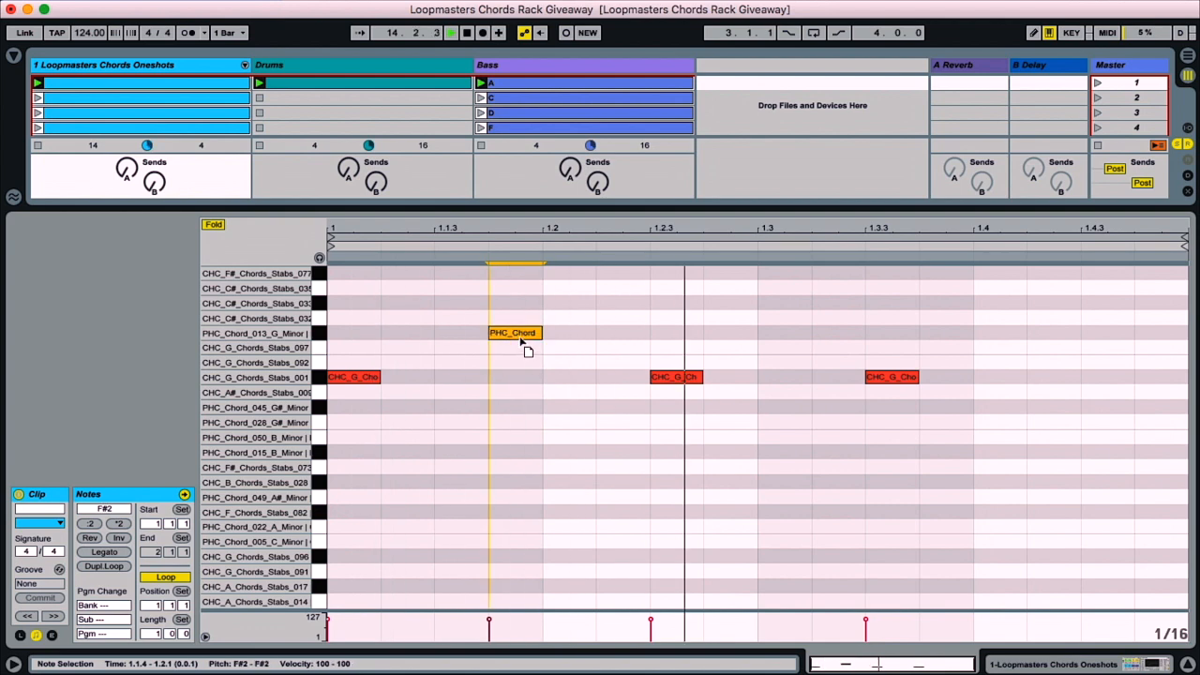
{"action": "left_click_drag", "start_coordinate": [671, 383], "coordinate": [676, 493]}
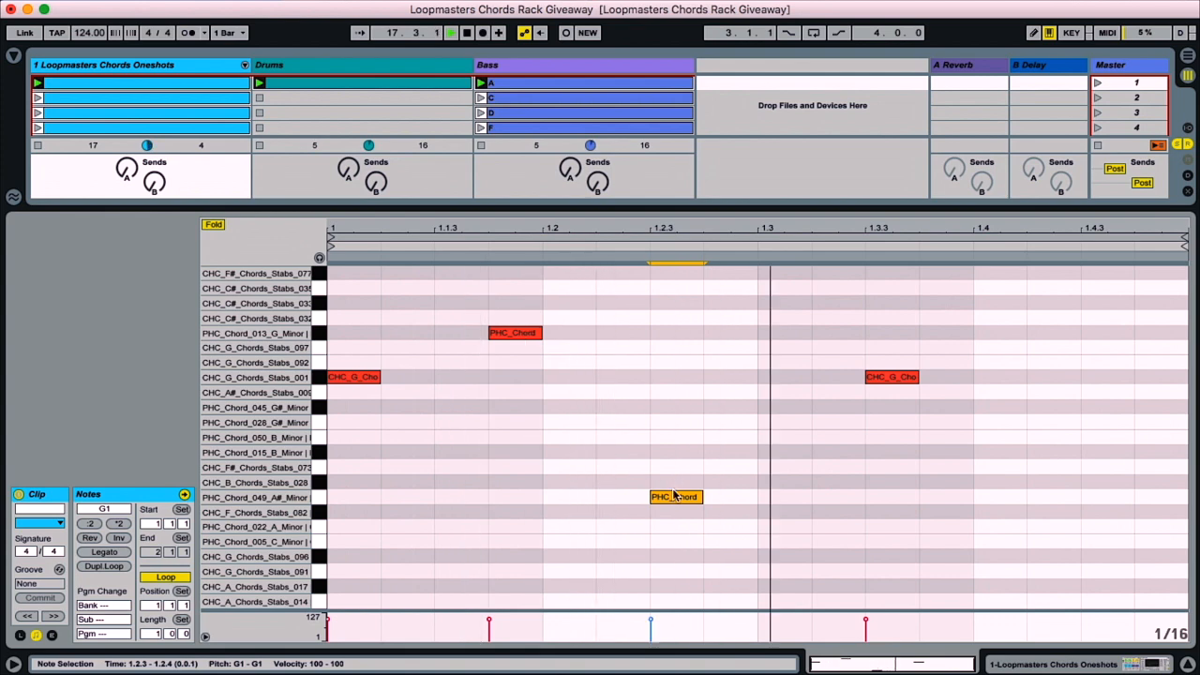
{"action": "mouse_move", "coordinate": [901, 378]}
{"action": "left_mouse_down"}
{"action": "mouse_move", "coordinate": [903, 412]}
{"action": "mouse_move", "coordinate": [898, 352]}
{"action": "mouse_move", "coordinate": [899, 375]}
{"action": "left_mouse_up"}
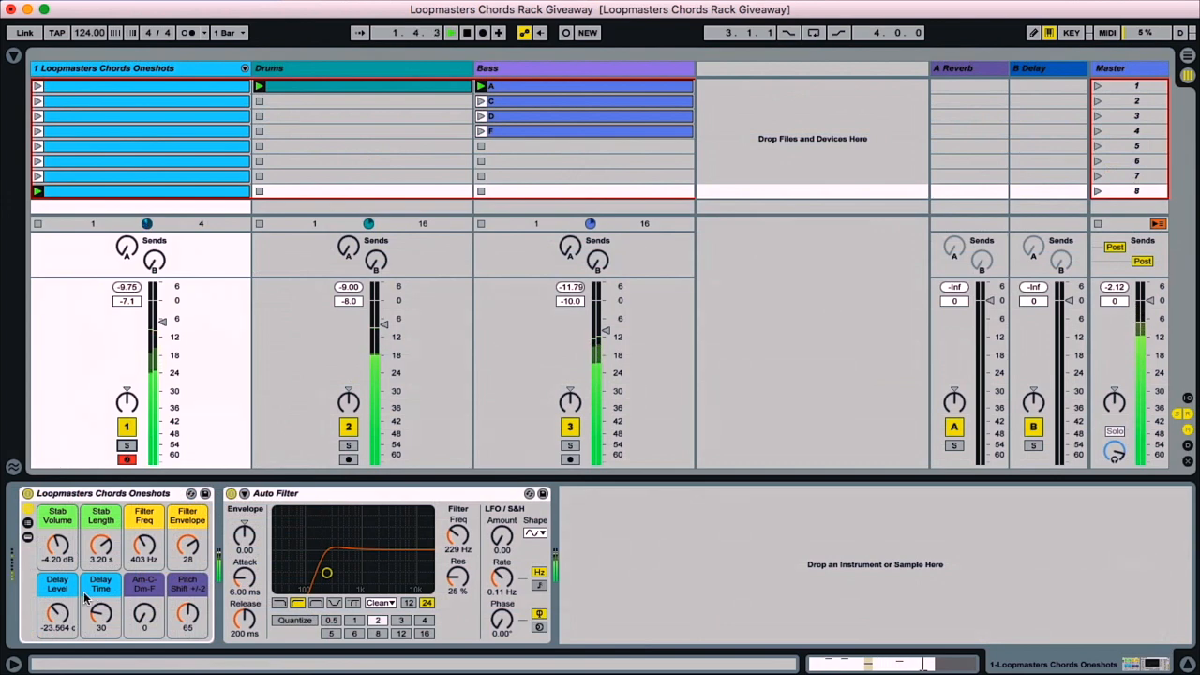
Solo the chord track and try its stab macros, leaving Stab Volume at -4.20 dB and Stab Length at 1.68 s
{"action": "left_click", "coordinate": [126, 444]}
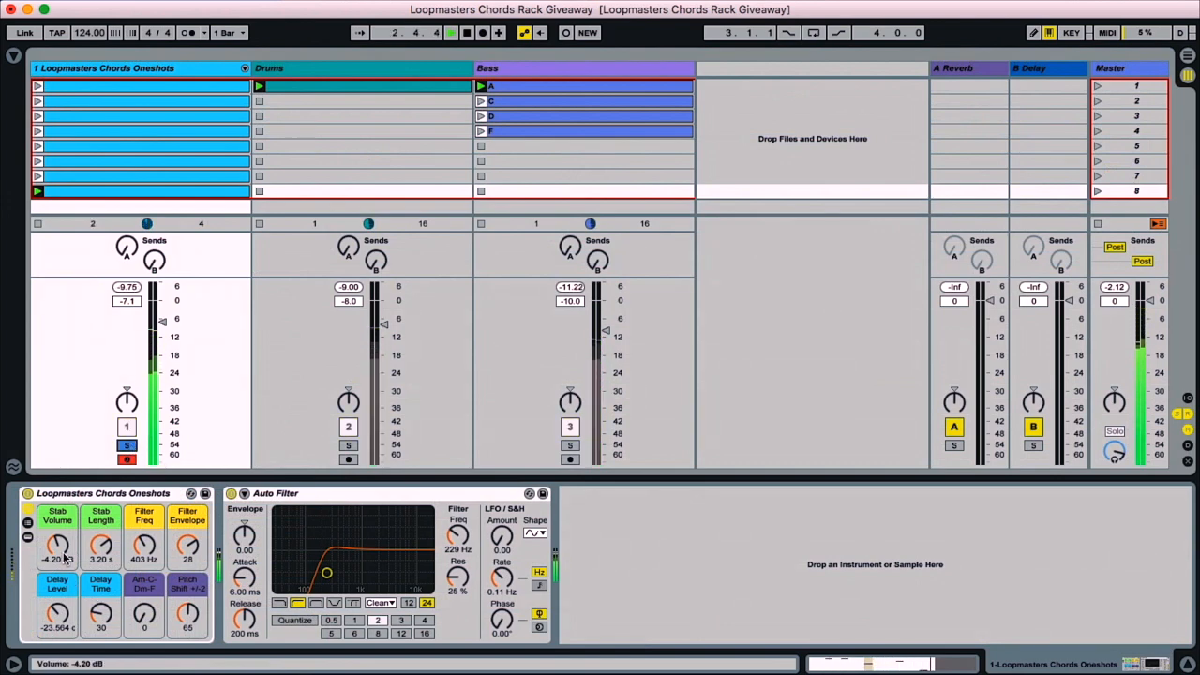
{"action": "mouse_move", "coordinate": [58, 557]}
{"action": "left_mouse_down"}
{"action": "mouse_move", "coordinate": [58, 539]}
{"action": "mouse_move", "coordinate": [58, 558]}
{"action": "left_mouse_up"}
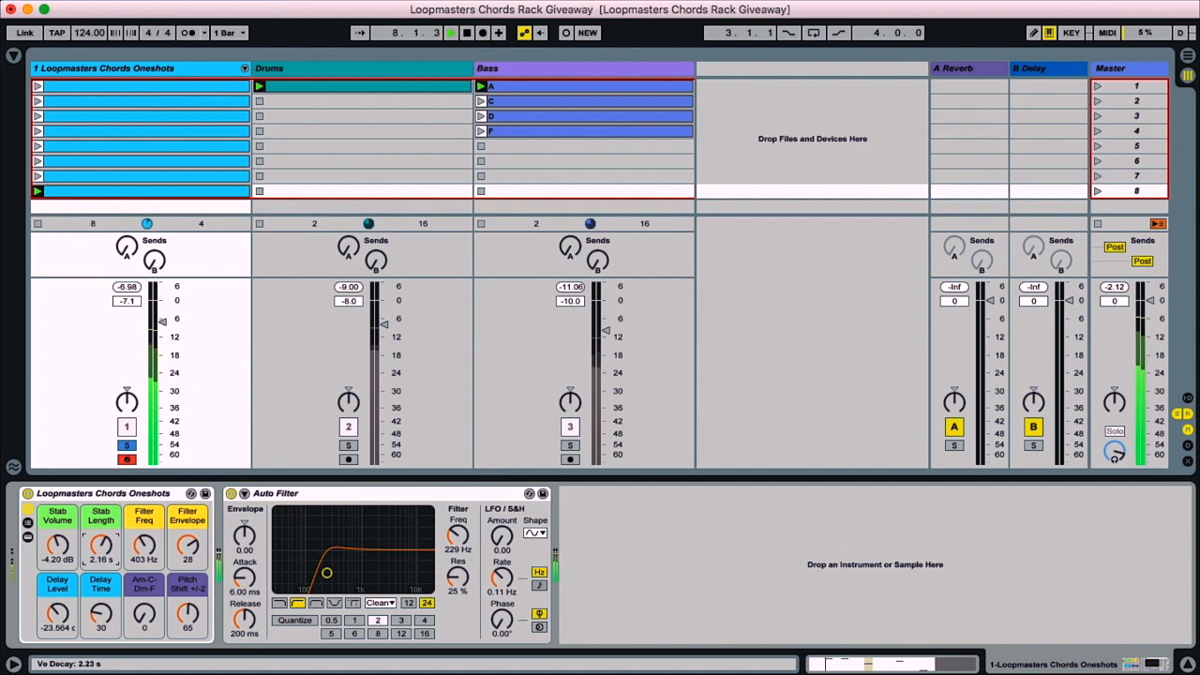
{"action": "left_click_drag", "start_coordinate": [101, 545], "coordinate": [100, 531]}
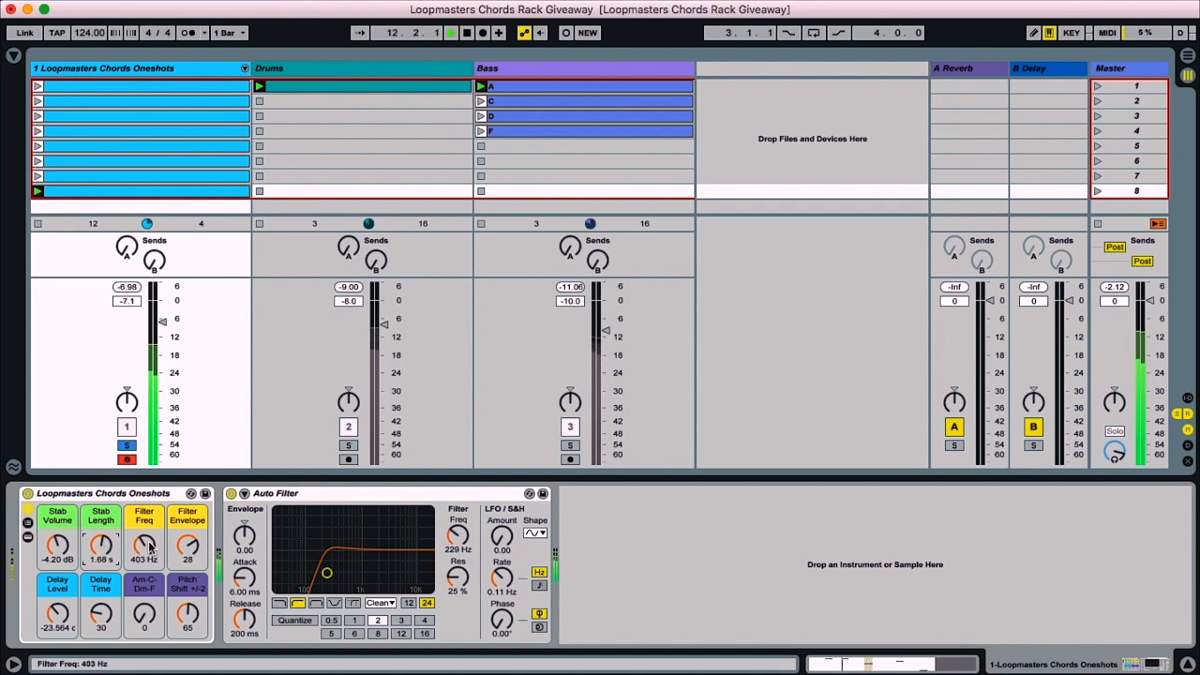
Lower the rack's Filter Freq macro to 56.0 Hz and raise the Filter Envelope macro to 64
{"action": "left_click_drag", "start_coordinate": [143, 546], "coordinate": [143, 550]}
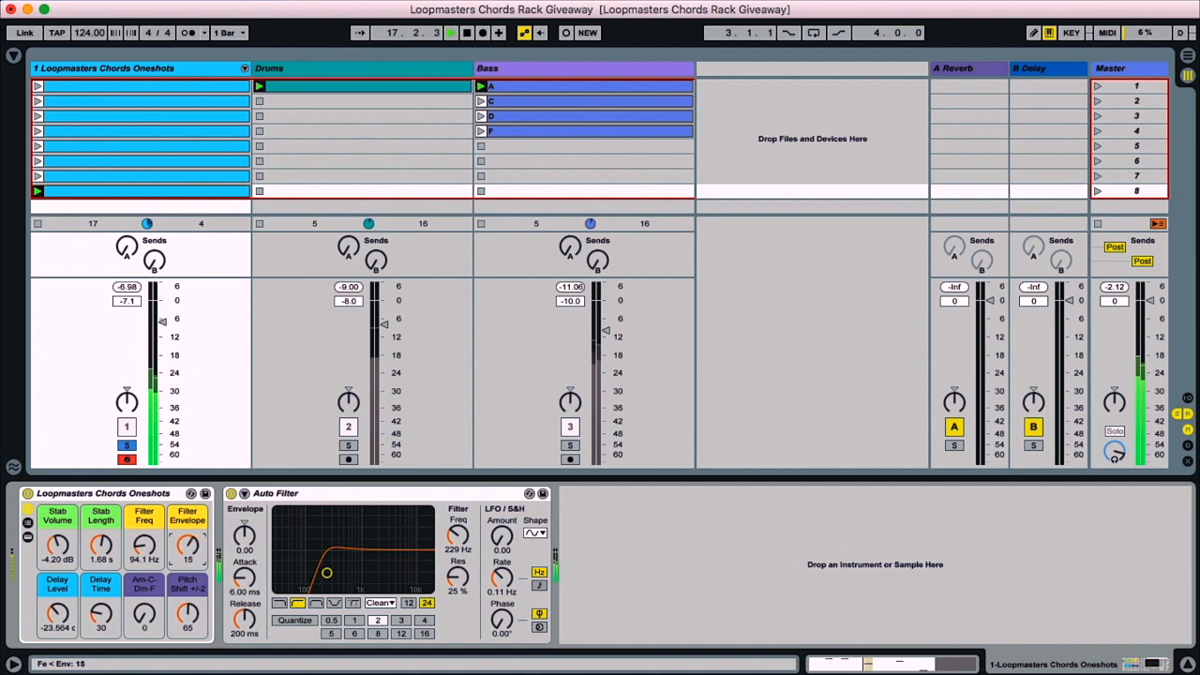
{"action": "left_click_drag", "start_coordinate": [187, 546], "coordinate": [187, 536]}
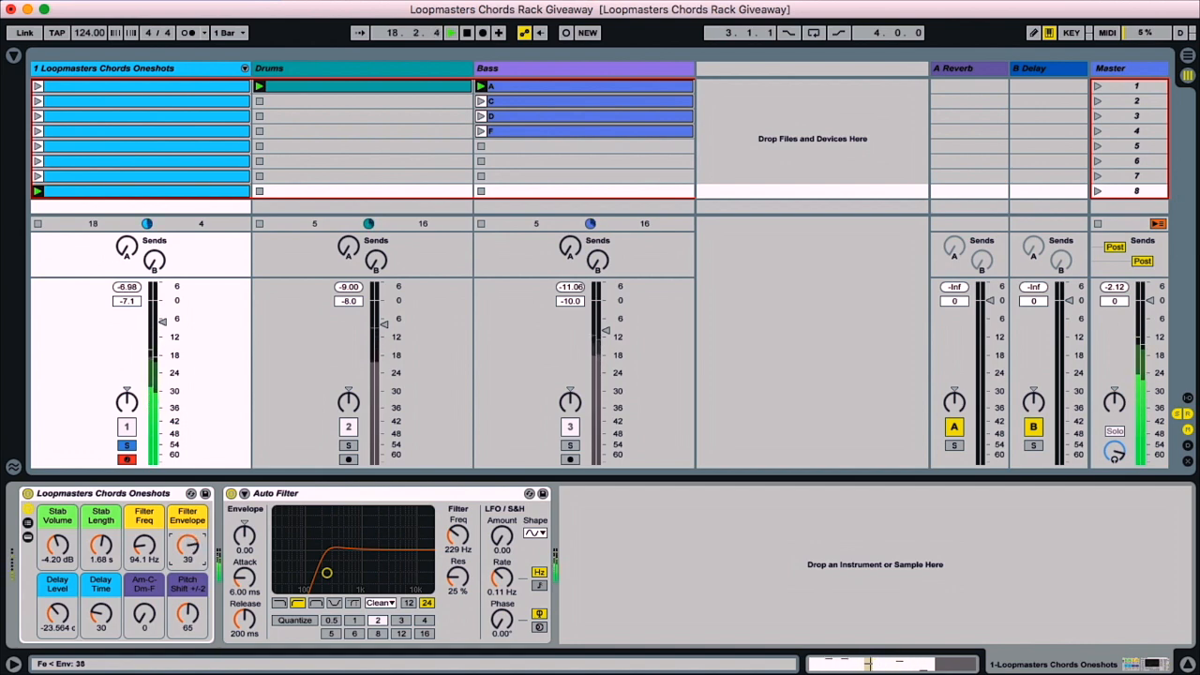
{"action": "left_click_drag", "start_coordinate": [187, 545], "coordinate": [188, 508]}
{"action": "left_click_drag", "start_coordinate": [144, 546], "coordinate": [144, 554]}
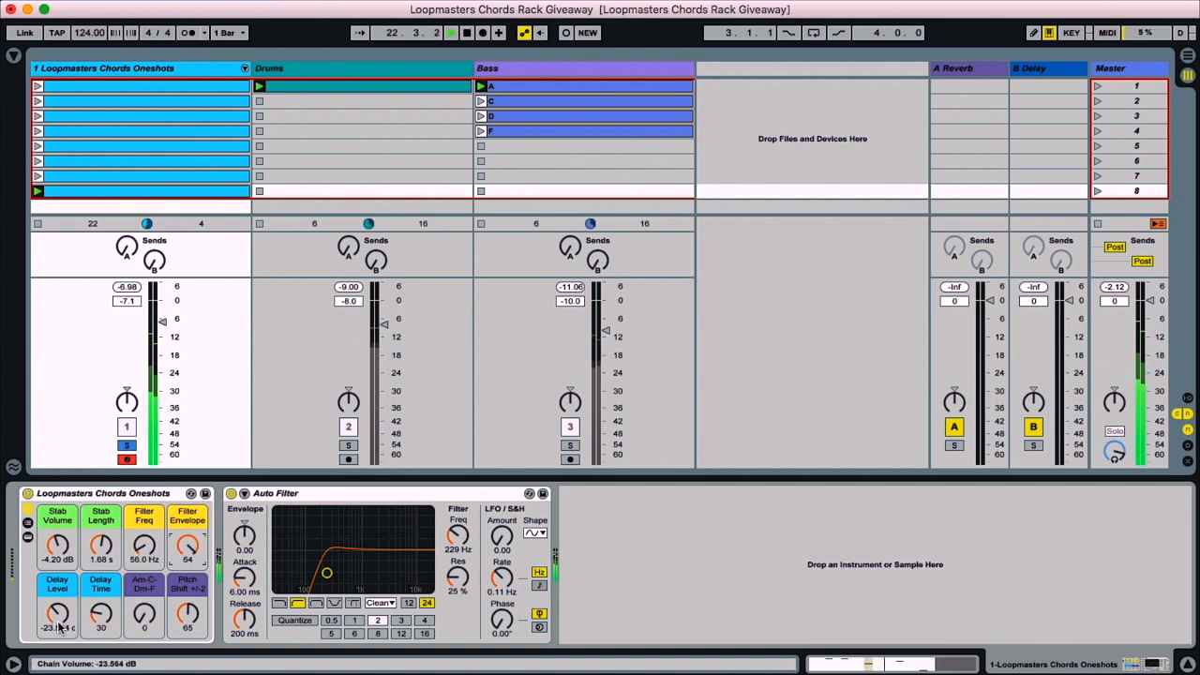
Set the Delay Level macro to -17.399 dB and try the Am-C-Dm-F chain selector macro, returning it to 0
{"action": "left_click_drag", "start_coordinate": [57, 614], "coordinate": [57, 600]}
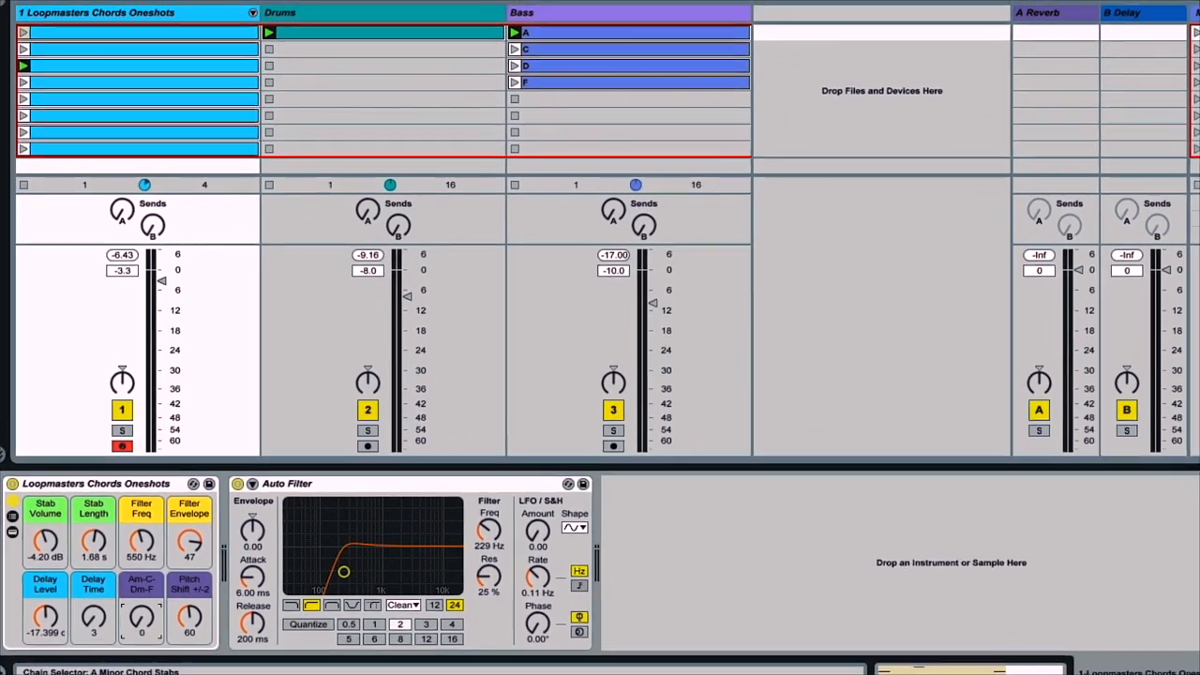
{"action": "left_click_drag", "start_coordinate": [144, 614], "coordinate": [221, 604]}
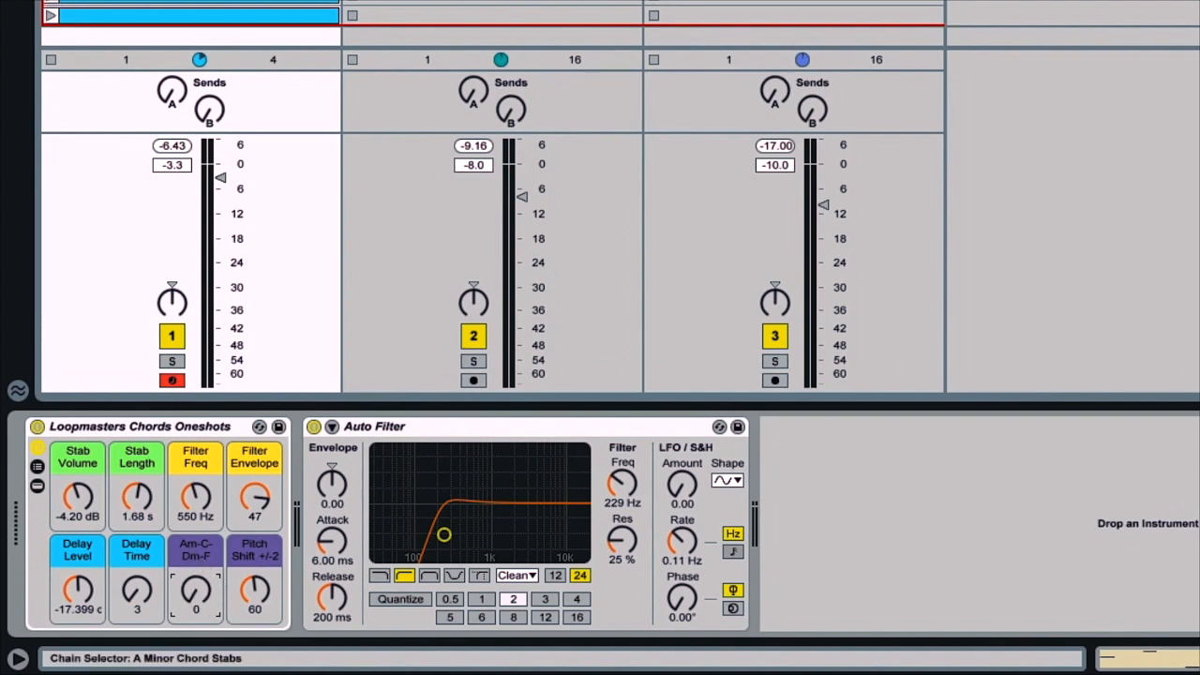
{"action": "left_click_drag", "start_coordinate": [195, 590], "coordinate": [196, 633]}
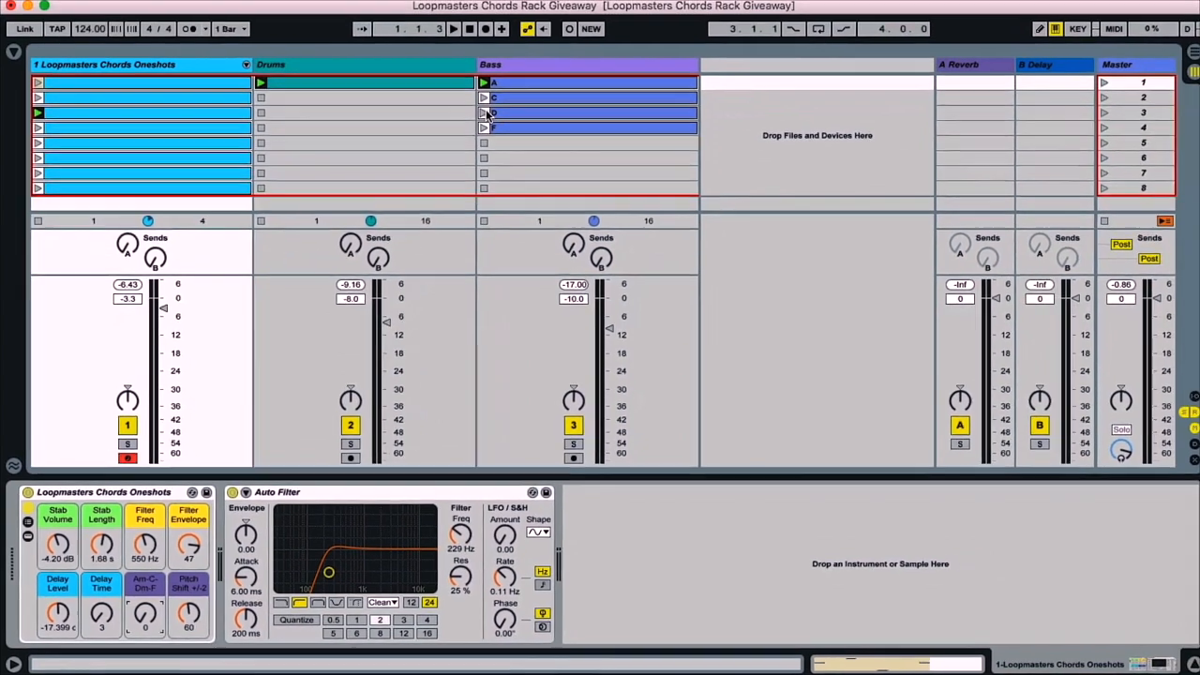
Play the D bass clip and set the chord rack's Am-C-Dm-F macro to 2 for the D Minor stabs
{"action": "left_click", "coordinate": [485, 114]}
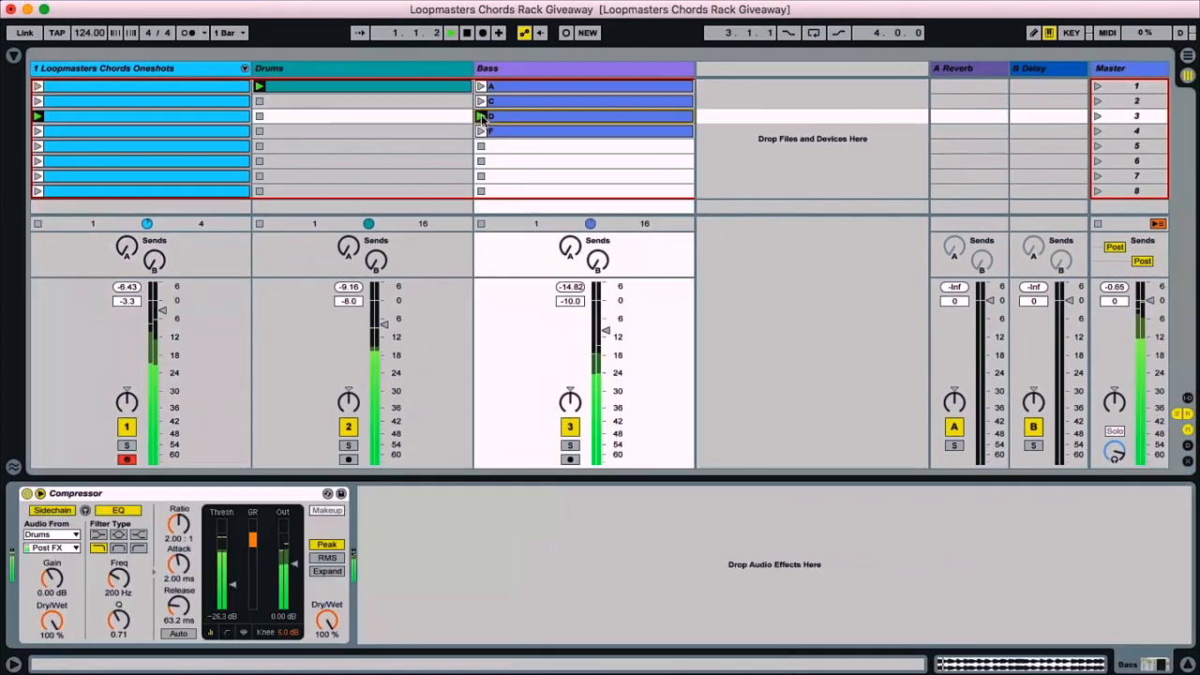
{"action": "left_click", "coordinate": [174, 70]}
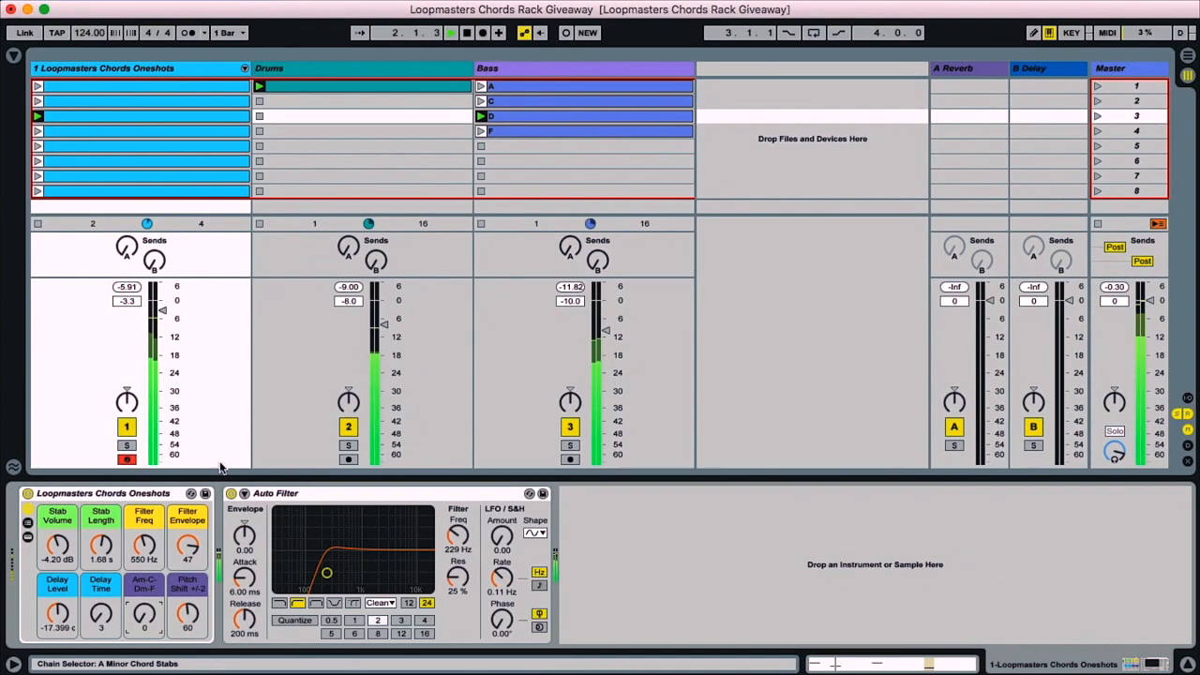
{"action": "left_click_drag", "start_coordinate": [143, 619], "coordinate": [142, 600]}
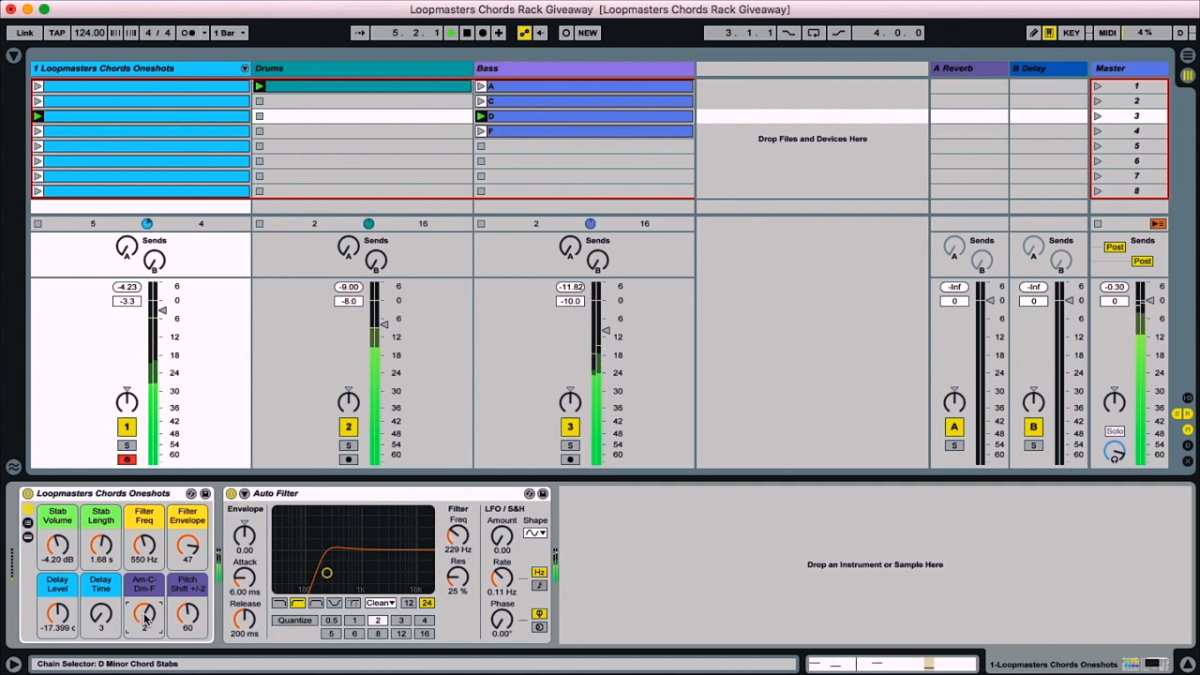
Audition the chord clips in slots 4, 2, 1 and 8 over the drums and bass
{"action": "left_click", "coordinate": [37, 131]}
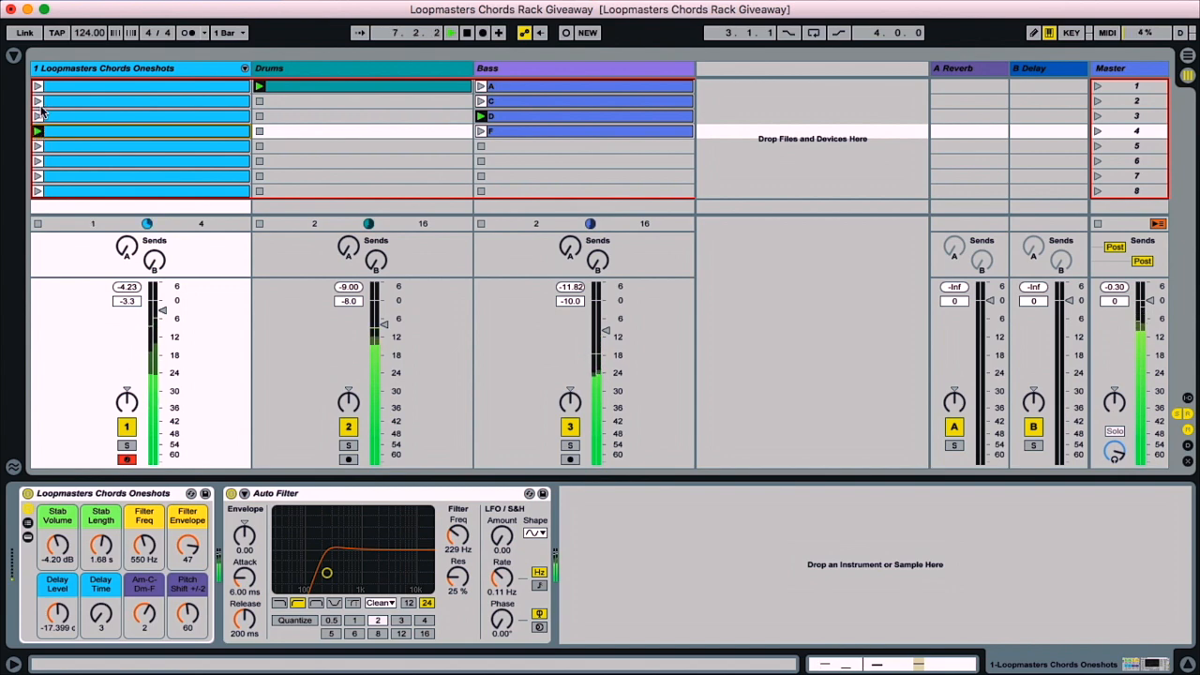
{"action": "left_click", "coordinate": [38, 100]}
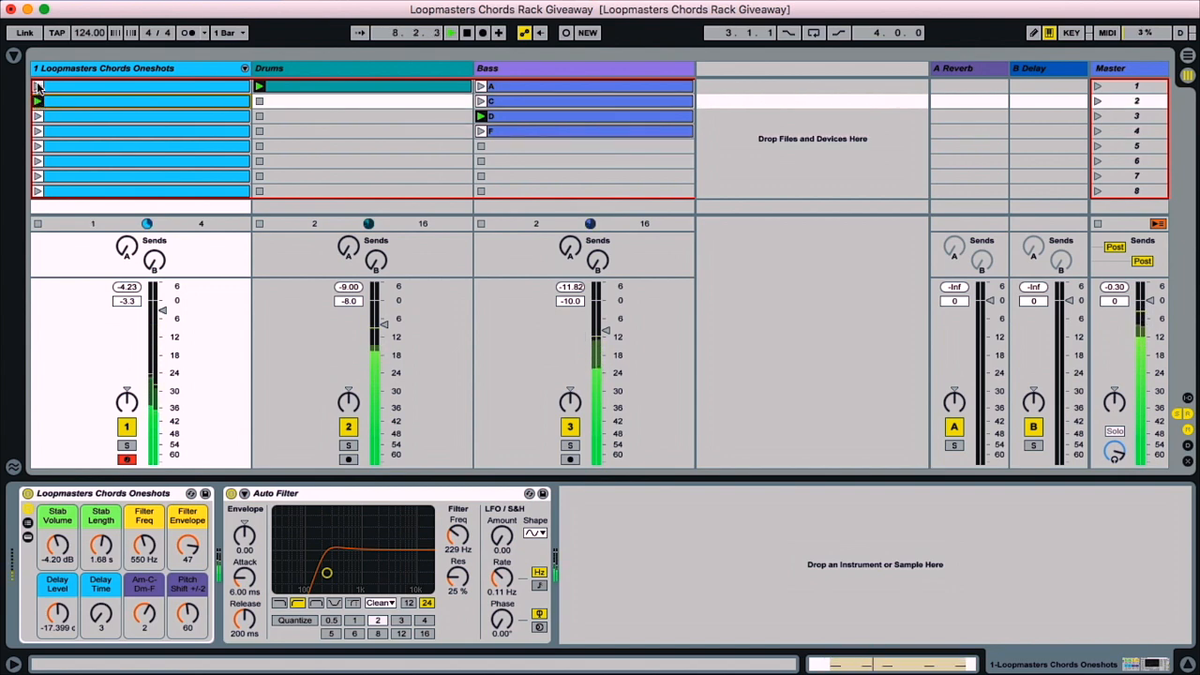
{"action": "left_click", "coordinate": [37, 86]}
{"action": "left_click", "coordinate": [37, 191]}
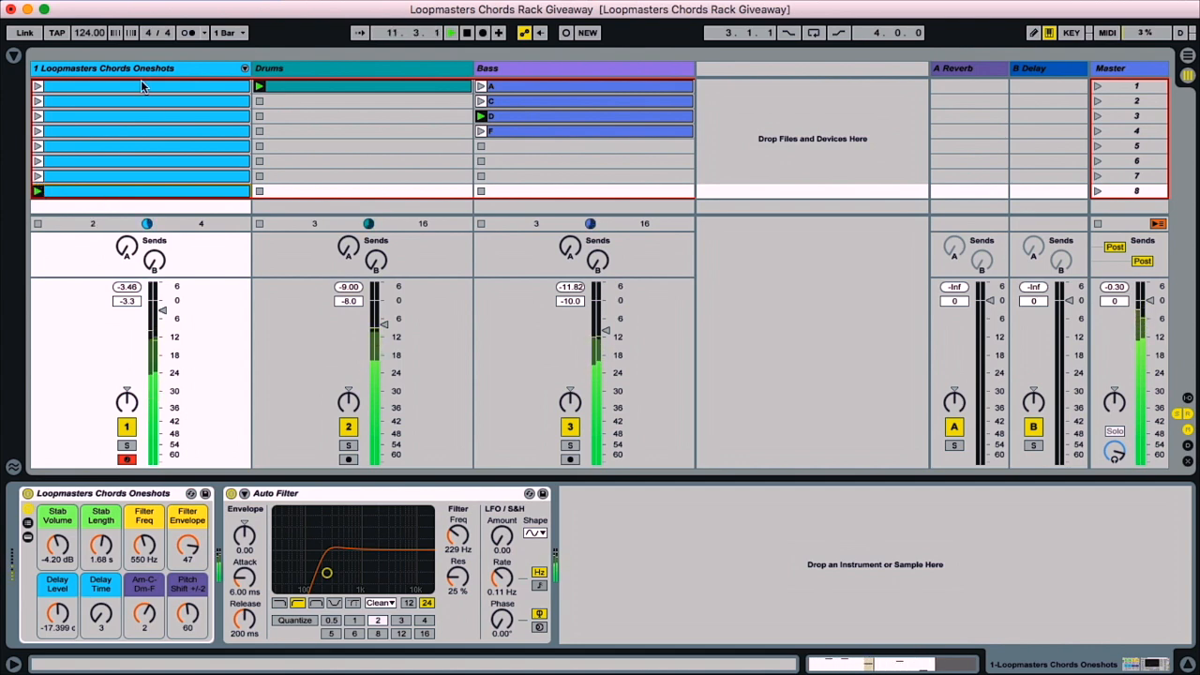
Try the Pitch Shift macro with the chord track soloed, then unsolo it over the C bass clip and set the macro to 0
{"action": "left_click", "coordinate": [126, 445]}
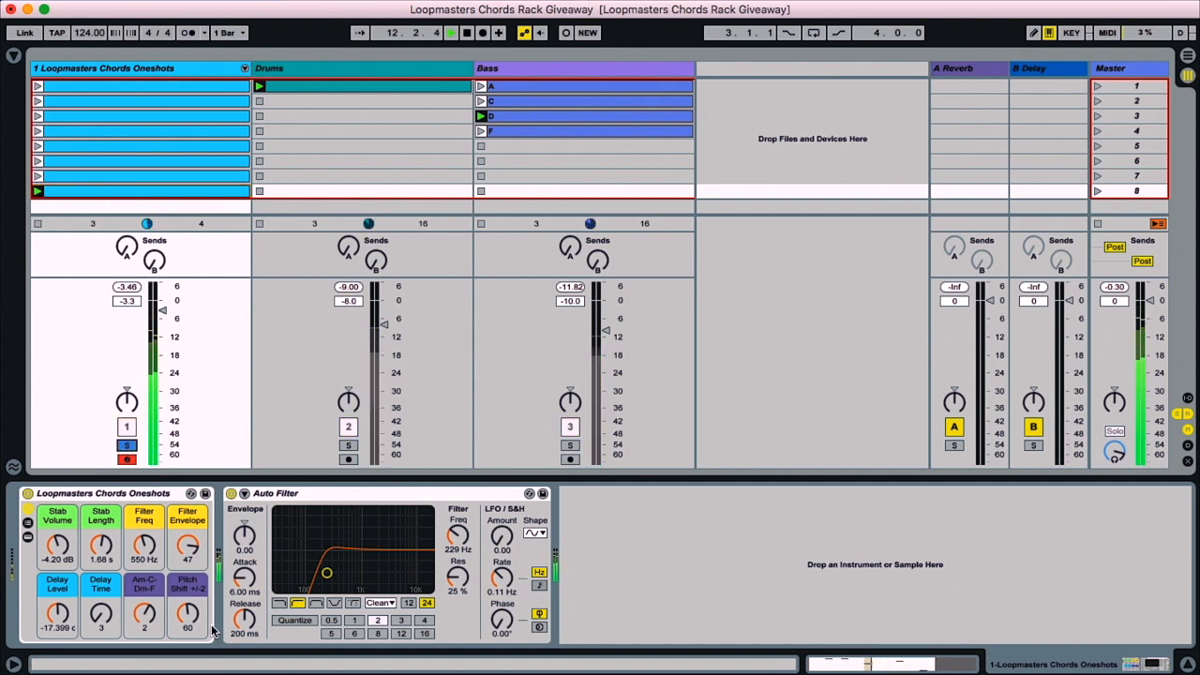
{"action": "mouse_move", "coordinate": [188, 615]}
{"action": "left_mouse_down"}
{"action": "mouse_move", "coordinate": [187, 538]}
{"action": "mouse_move", "coordinate": [187, 611]}
{"action": "left_mouse_up"}
{"action": "left_click", "coordinate": [481, 100]}
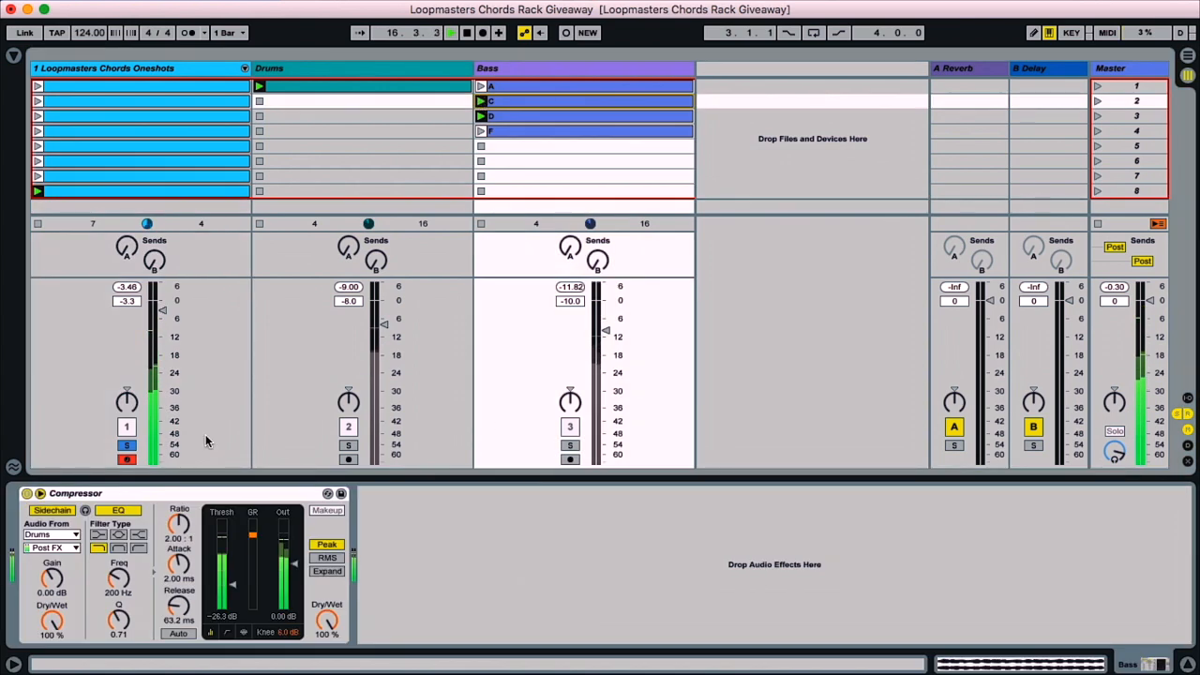
{"action": "left_click", "coordinate": [126, 444]}
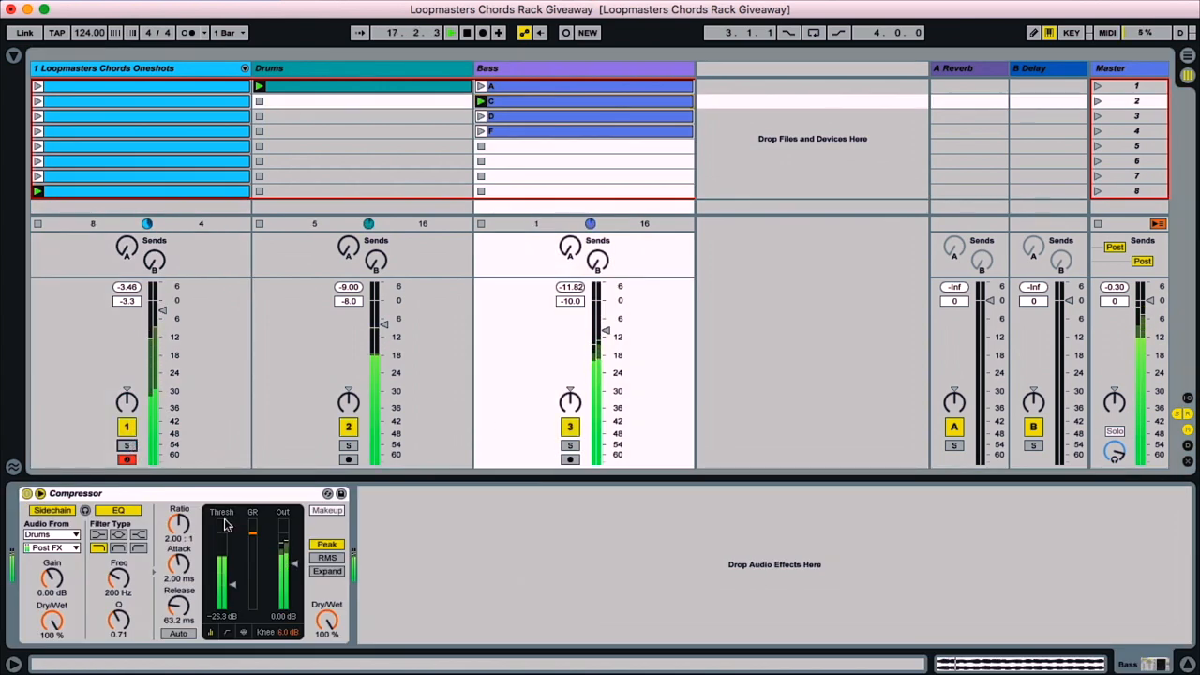
{"action": "left_click", "coordinate": [159, 68]}
{"action": "left_click_drag", "start_coordinate": [189, 614], "coordinate": [196, 626]}
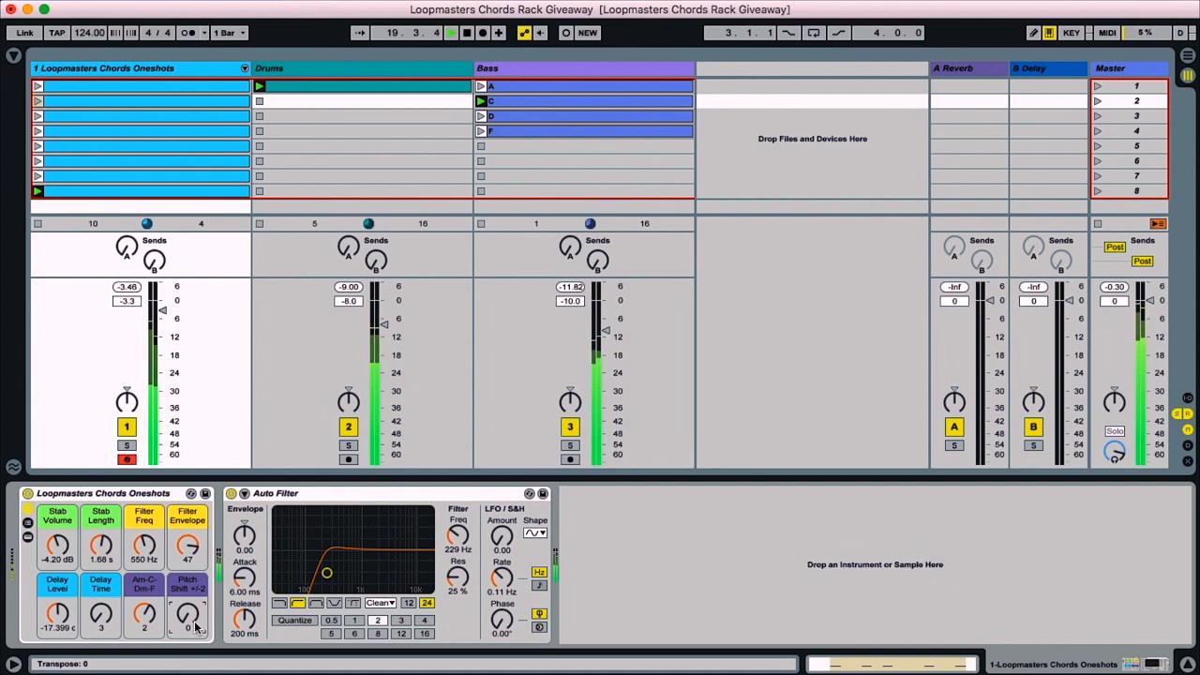
Play the chord clips in slots 7, 6, 4 and 3 in turn and lower the rack's Filter Freq macro
{"action": "left_click", "coordinate": [37, 175]}
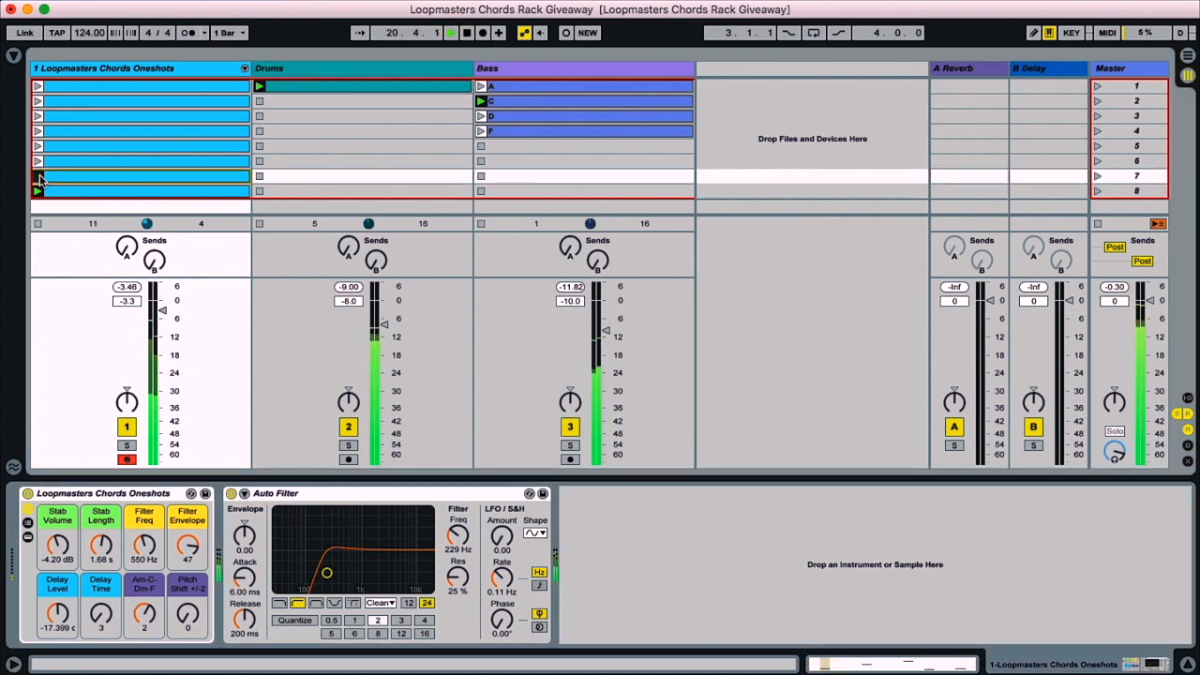
{"action": "left_click", "coordinate": [37, 162]}
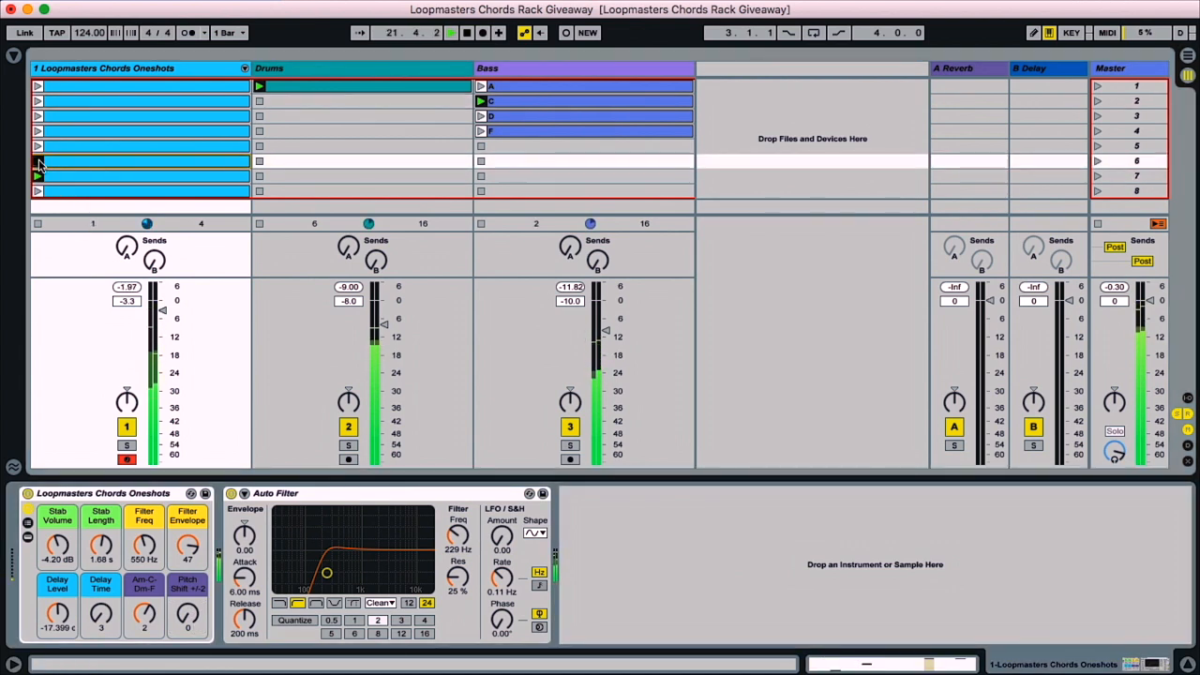
{"action": "left_click", "coordinate": [38, 131]}
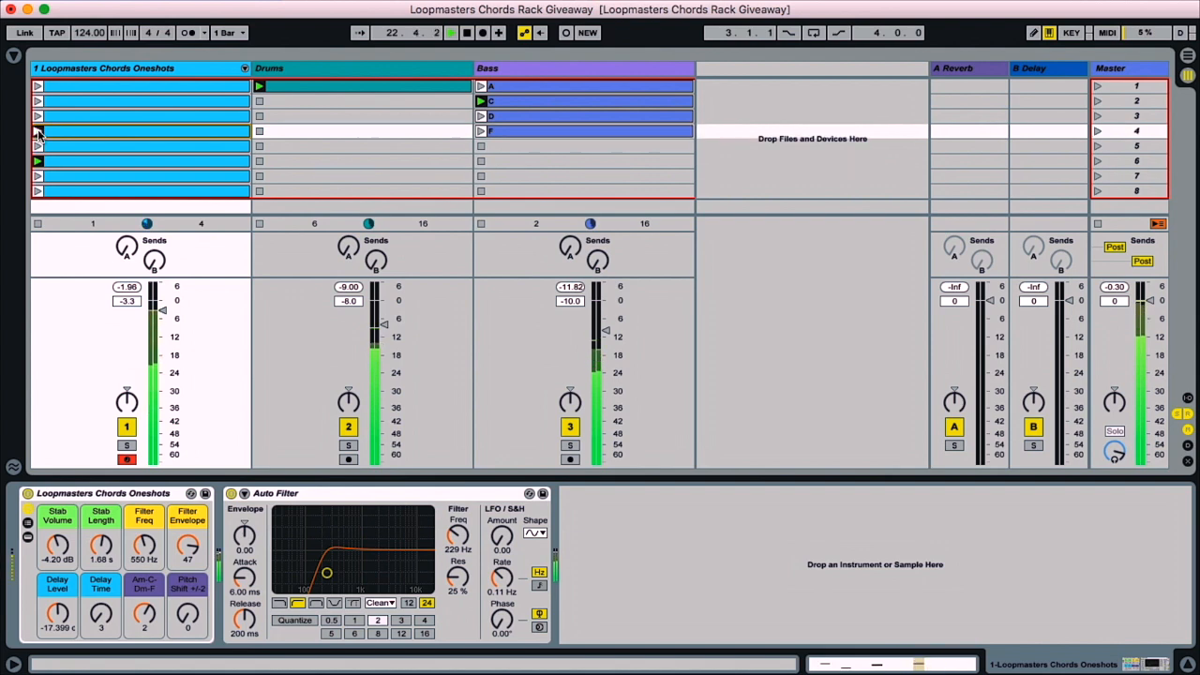
{"action": "left_click", "coordinate": [37, 116]}
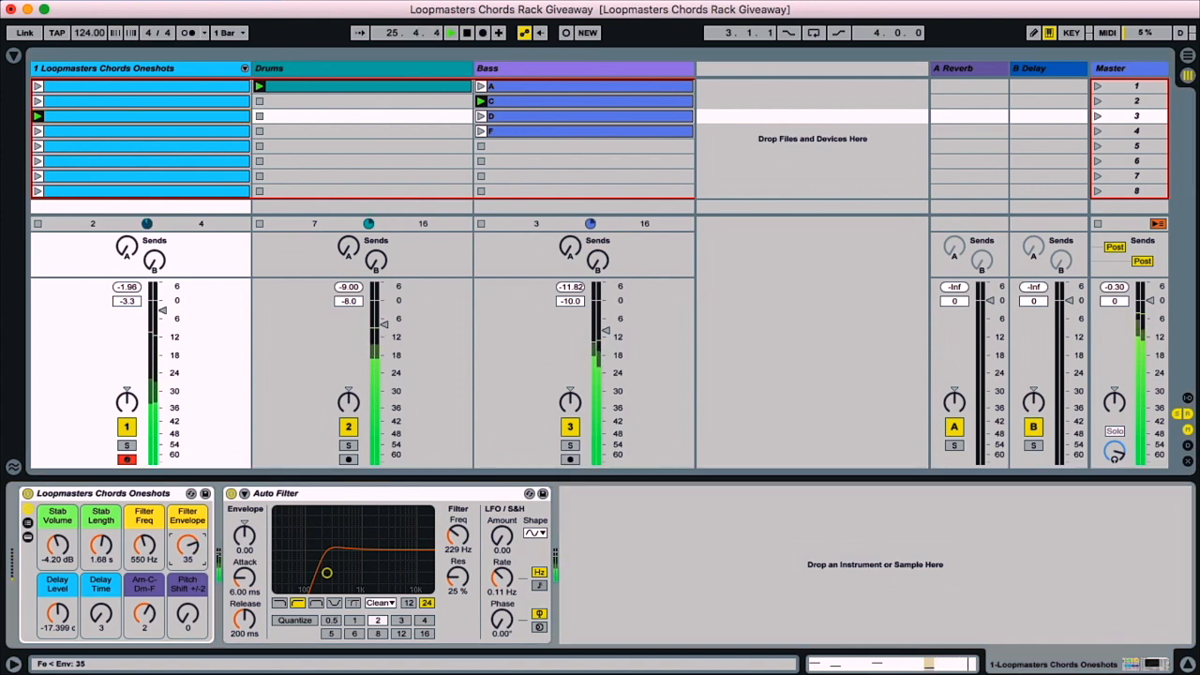
{"action": "left_click_drag", "start_coordinate": [144, 545], "coordinate": [143, 579]}
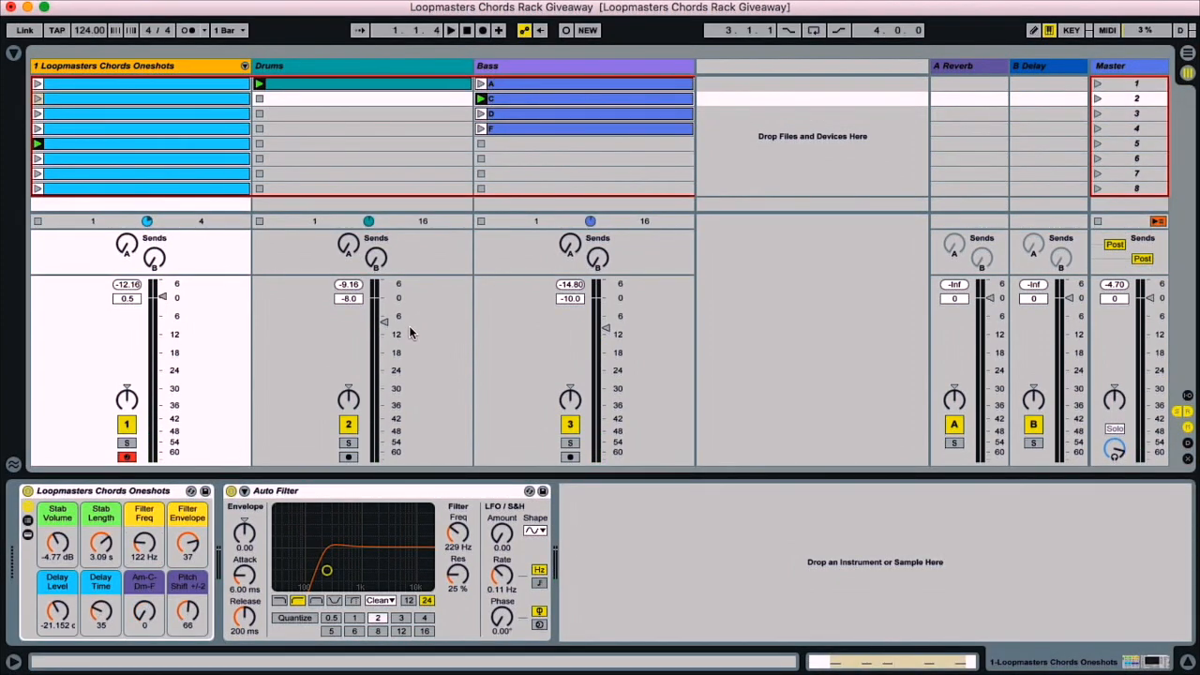
Start the A bass clip with the drums and solo the chord track, keeping its rack on display
{"action": "left_click_drag", "start_coordinate": [143, 611], "coordinate": [143, 602]}
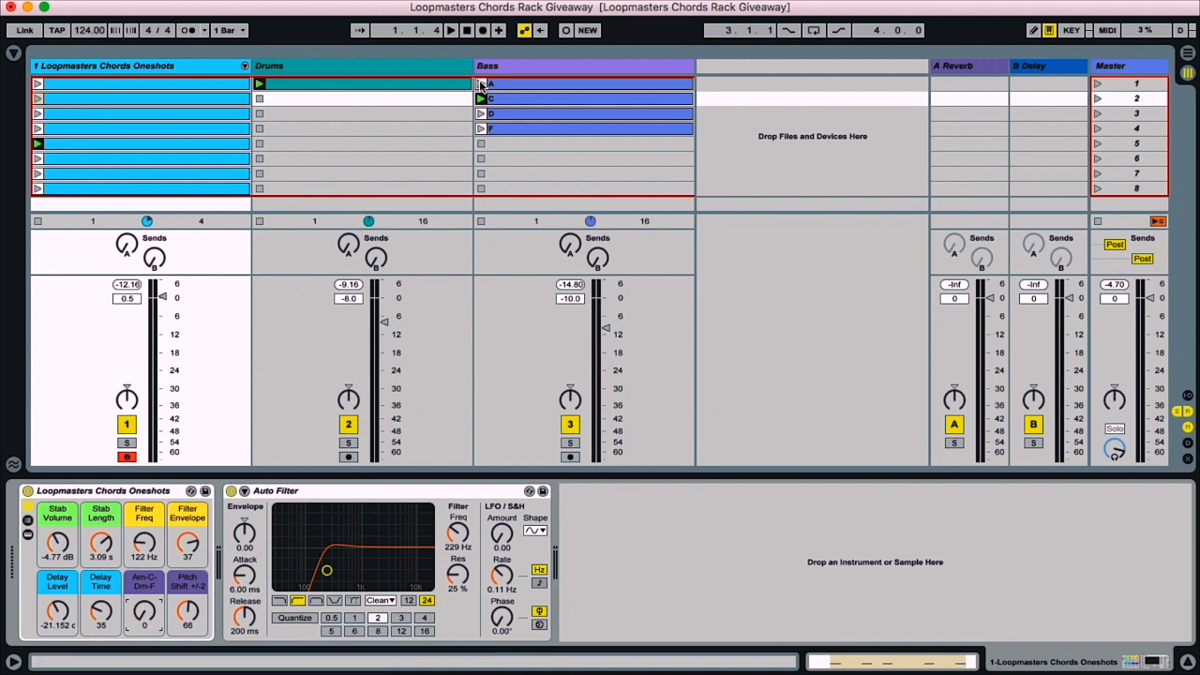
{"action": "left_click", "coordinate": [481, 85]}
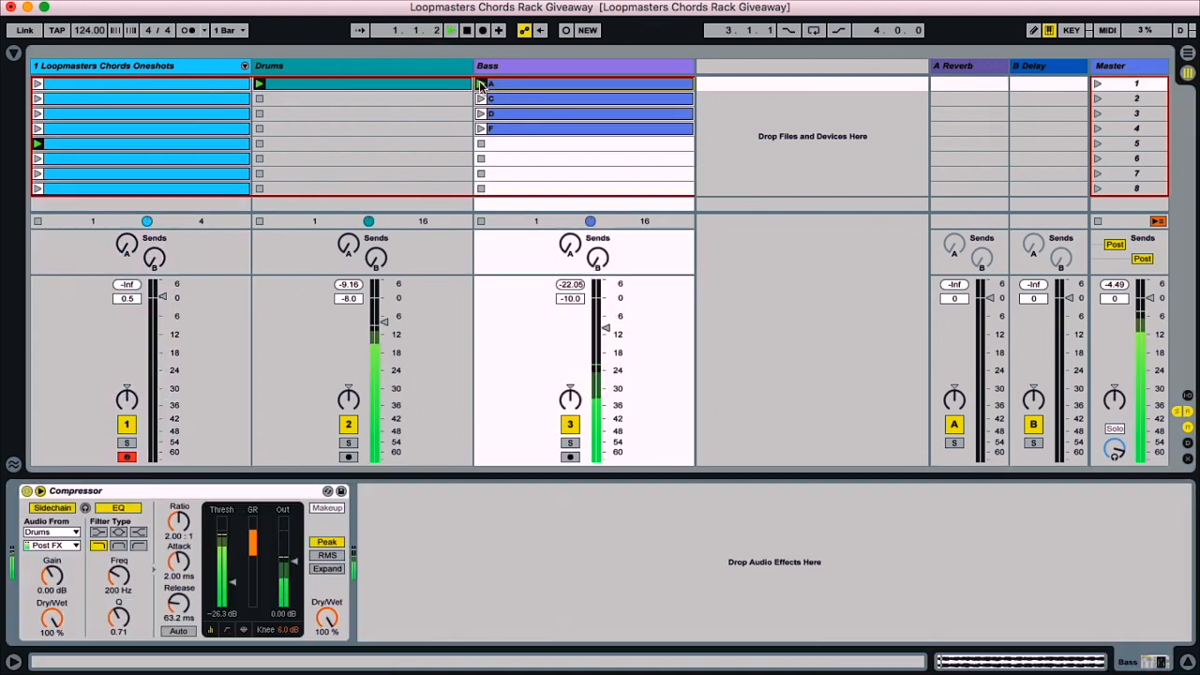
{"action": "left_click", "coordinate": [129, 443]}
{"action": "left_click", "coordinate": [194, 66]}
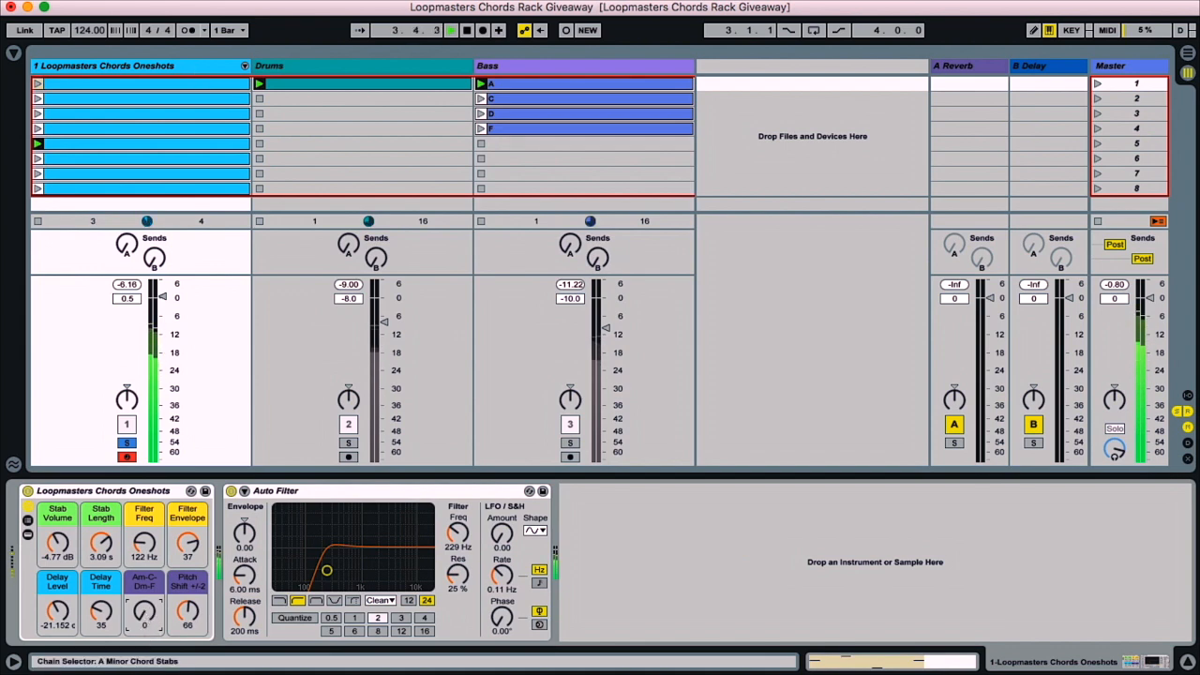
Audition the soloed chord pattern with the Am-C-Dm-F macro at 2, 3 and 1, returning it to 0
{"action": "mouse_move", "coordinate": [144, 612]}
{"action": "left_mouse_down"}
{"action": "mouse_move", "coordinate": [144, 589]}
{"action": "mouse_move", "coordinate": [145, 600]}
{"action": "left_mouse_up"}
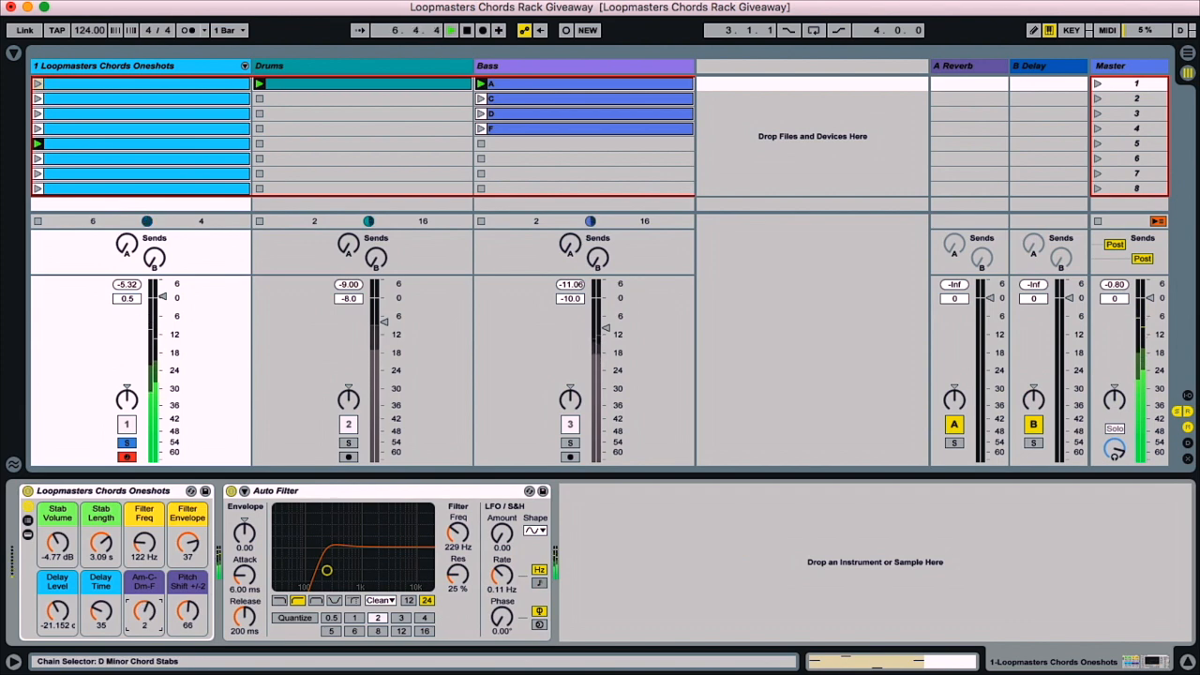
{"action": "left_click_drag", "start_coordinate": [145, 613], "coordinate": [145, 598]}
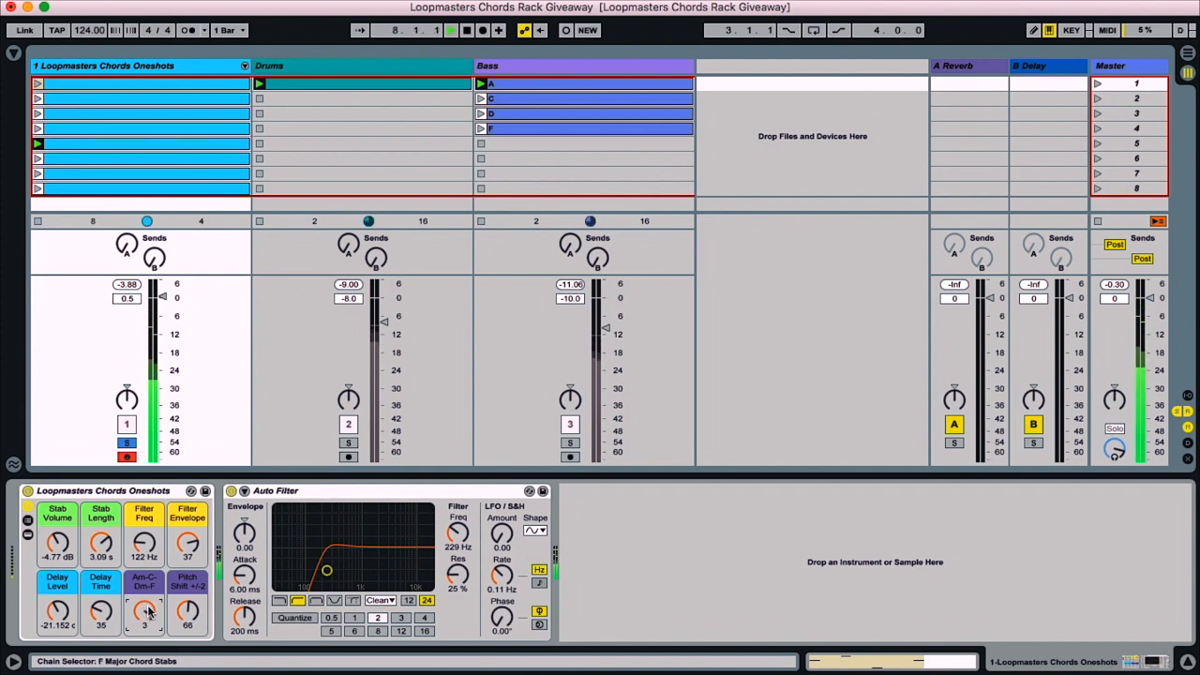
{"action": "left_click_drag", "start_coordinate": [144, 612], "coordinate": [145, 625]}
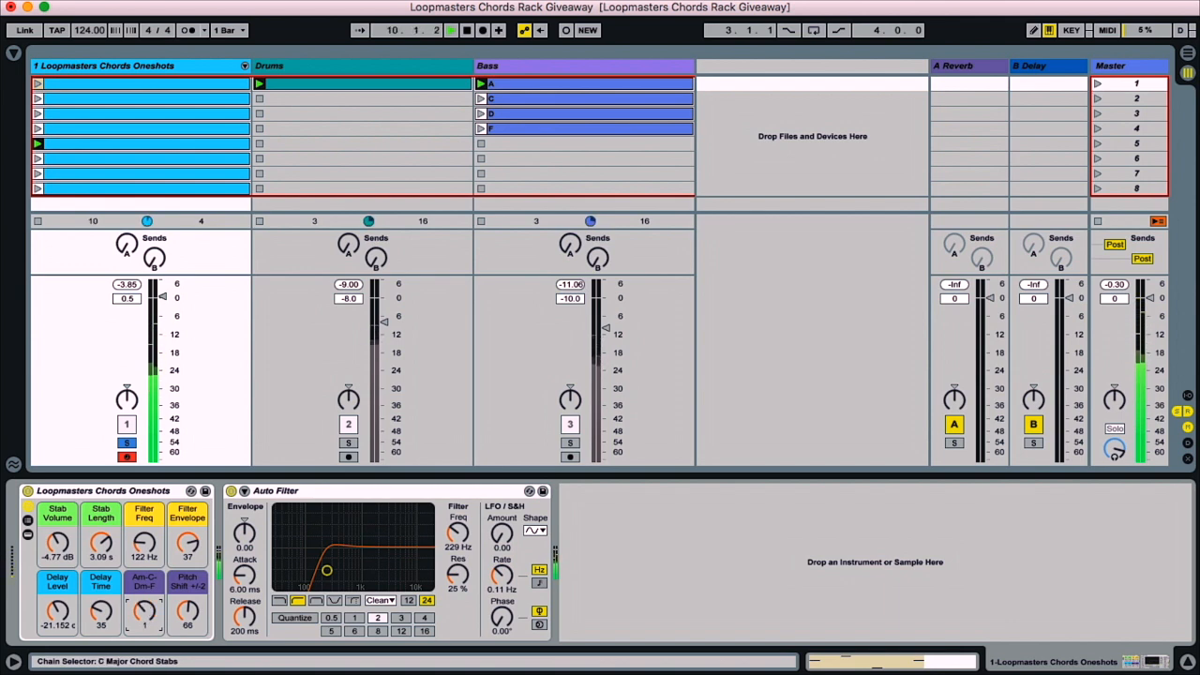
{"action": "left_click_drag", "start_coordinate": [144, 612], "coordinate": [144, 637]}
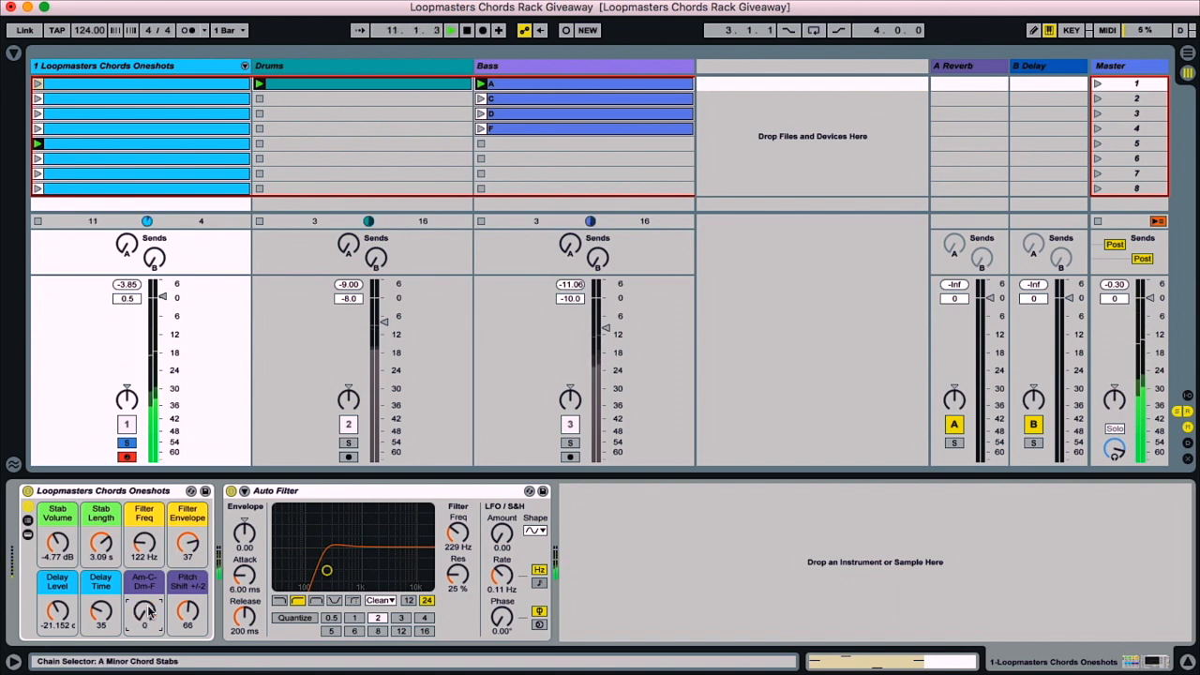
Solo the bass alongside the chords, audition the D Minor chain at 2, clear the solos and return the Am-C-Dm-F macro to 0
{"action": "left_click", "coordinate": [572, 443], "text": "super"}
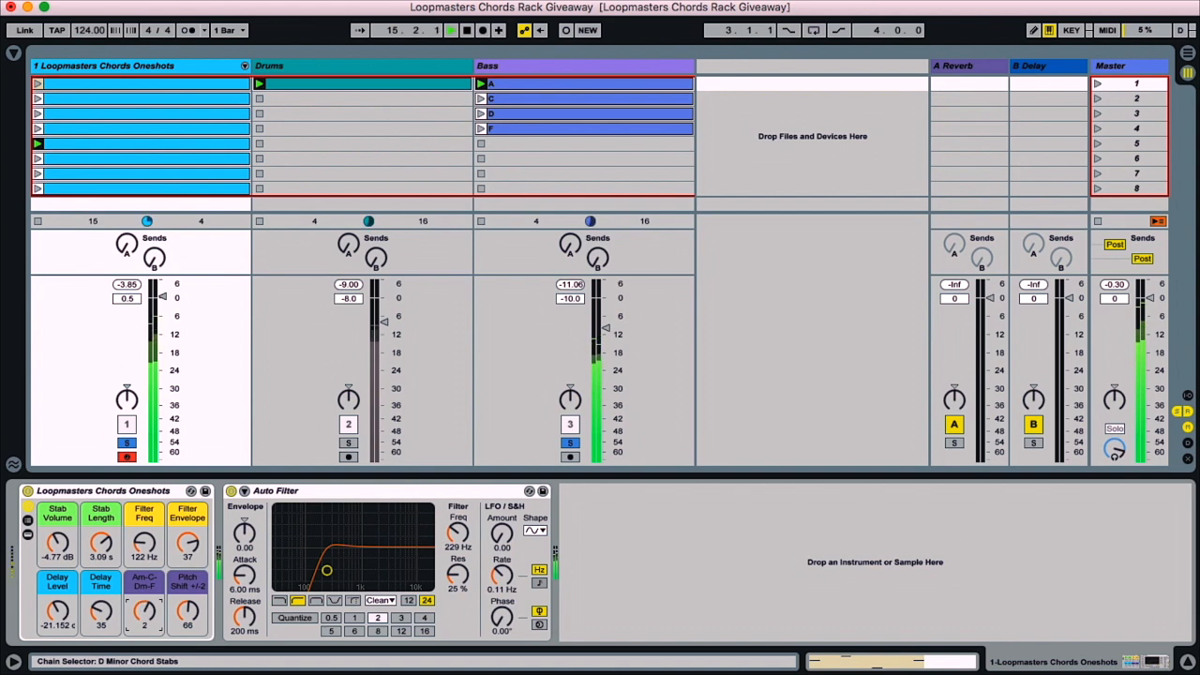
{"action": "left_click_drag", "start_coordinate": [144, 612], "coordinate": [146, 613]}
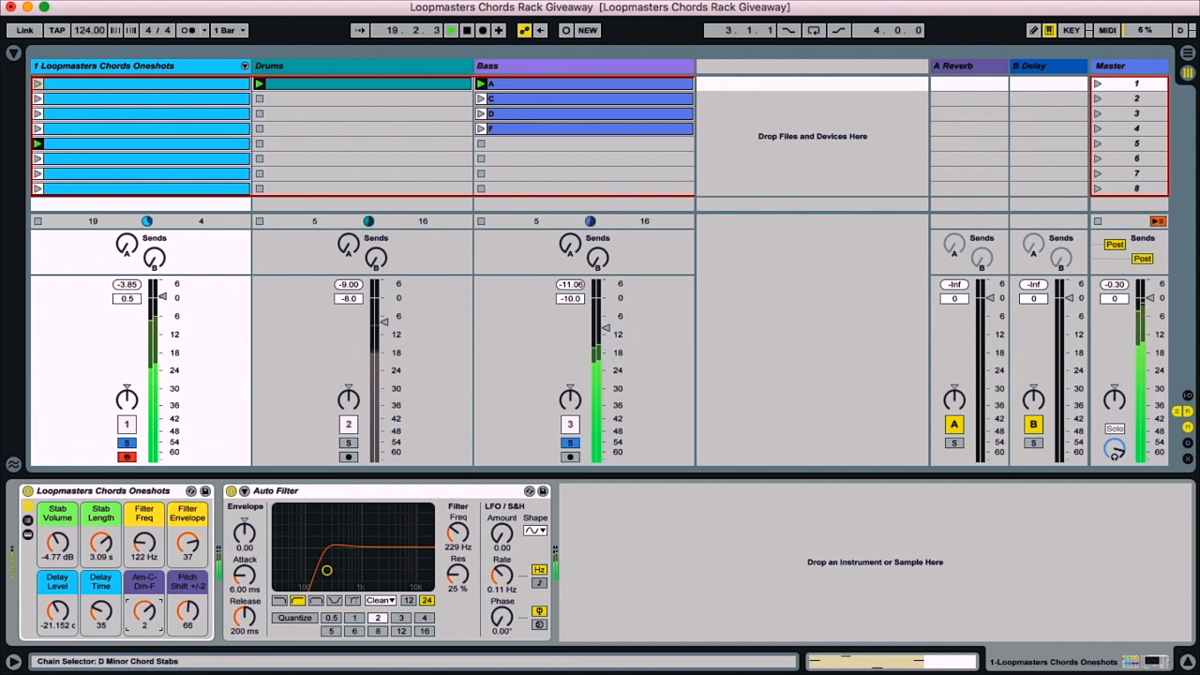
{"action": "mouse_move", "coordinate": [144, 612]}
{"action": "left_mouse_down"}
{"action": "mouse_move", "coordinate": [144, 598]}
{"action": "mouse_move", "coordinate": [145, 618]}
{"action": "left_mouse_up"}
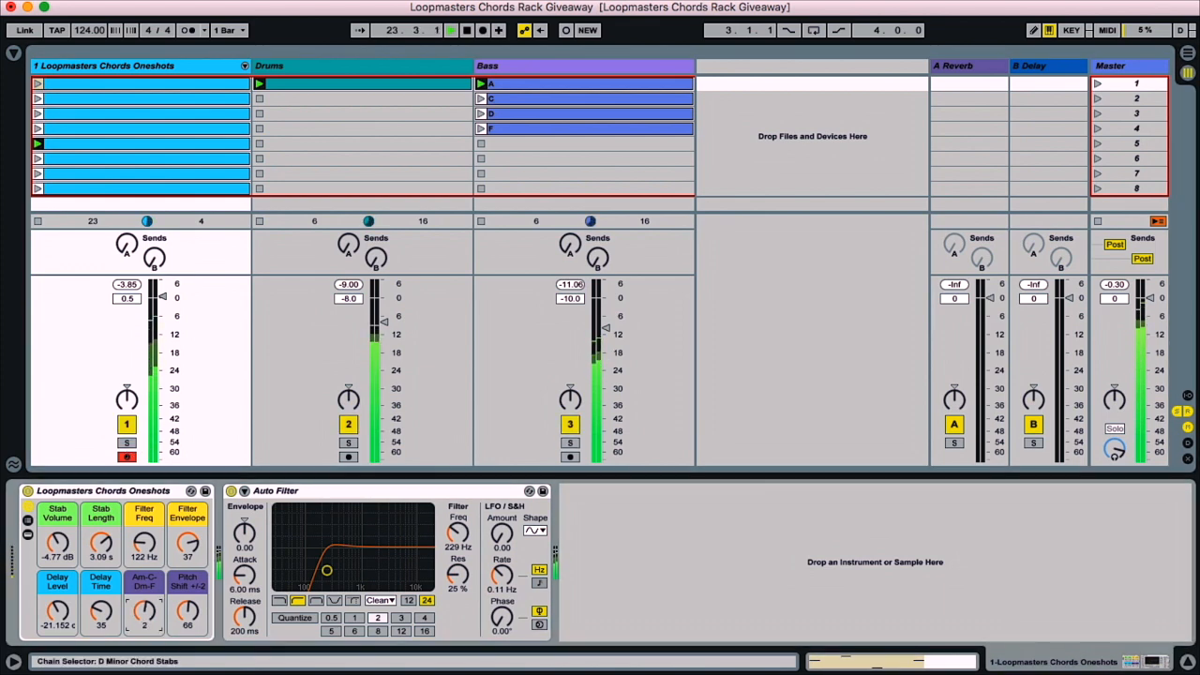
{"action": "mouse_move", "coordinate": [144, 612]}
{"action": "left_mouse_down"}
{"action": "mouse_move", "coordinate": [145, 598]}
{"action": "mouse_move", "coordinate": [146, 611]}
{"action": "left_mouse_up"}
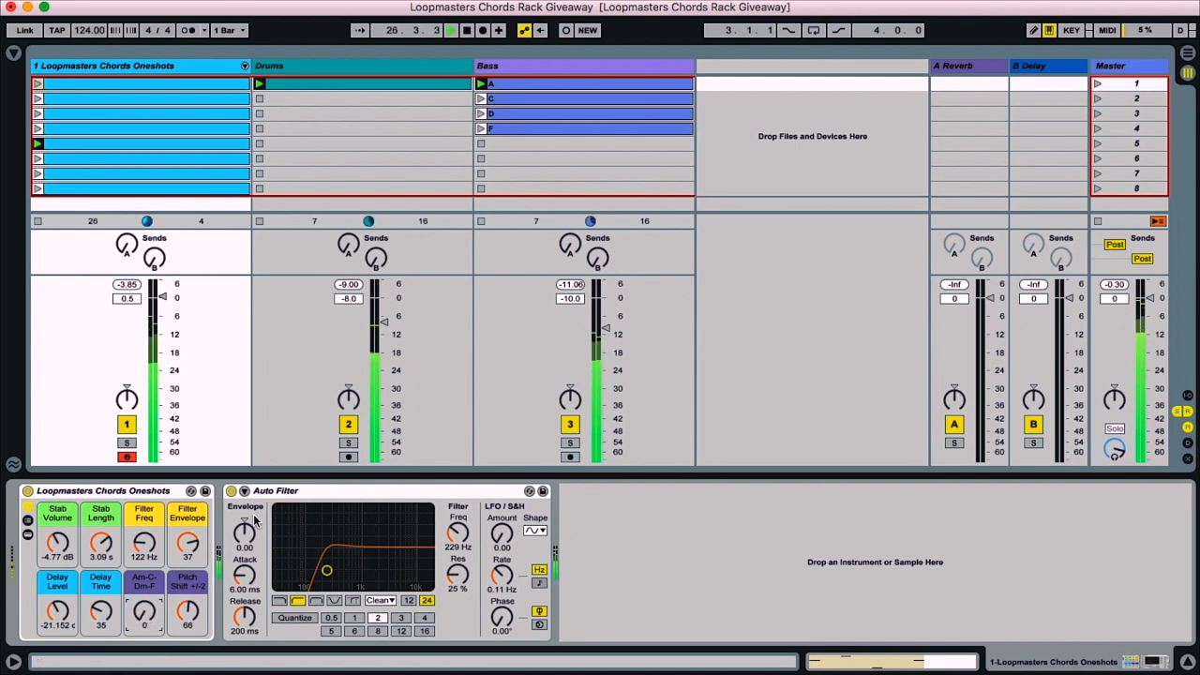
Solo the chord track, compare it with Auto Filter bypassed and active, and set the filter's resonance to 28%
{"action": "left_click", "coordinate": [127, 443]}
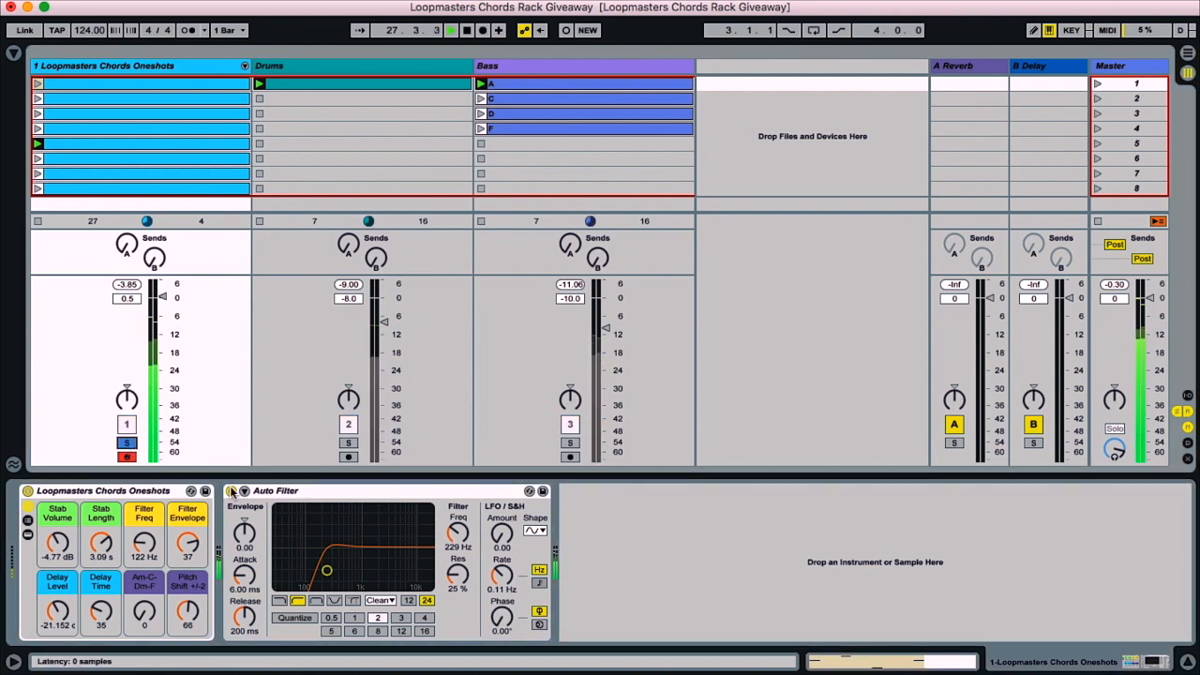
{"action": "left_click", "coordinate": [231, 490]}
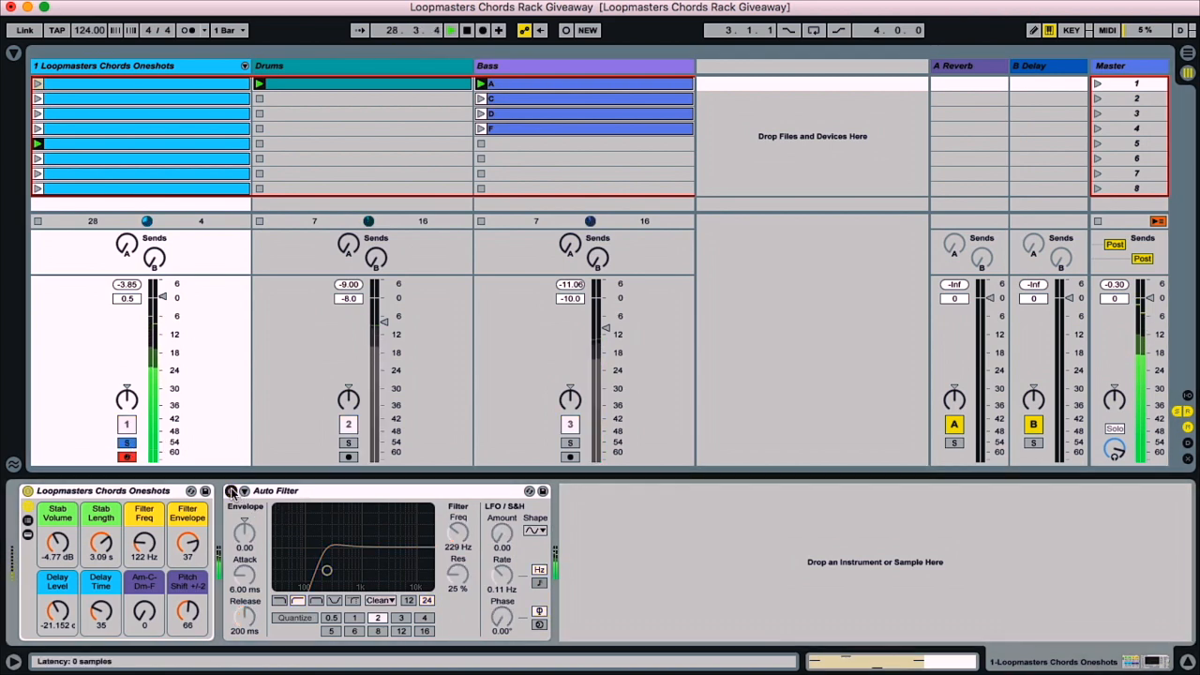
{"action": "left_click", "coordinate": [230, 490]}
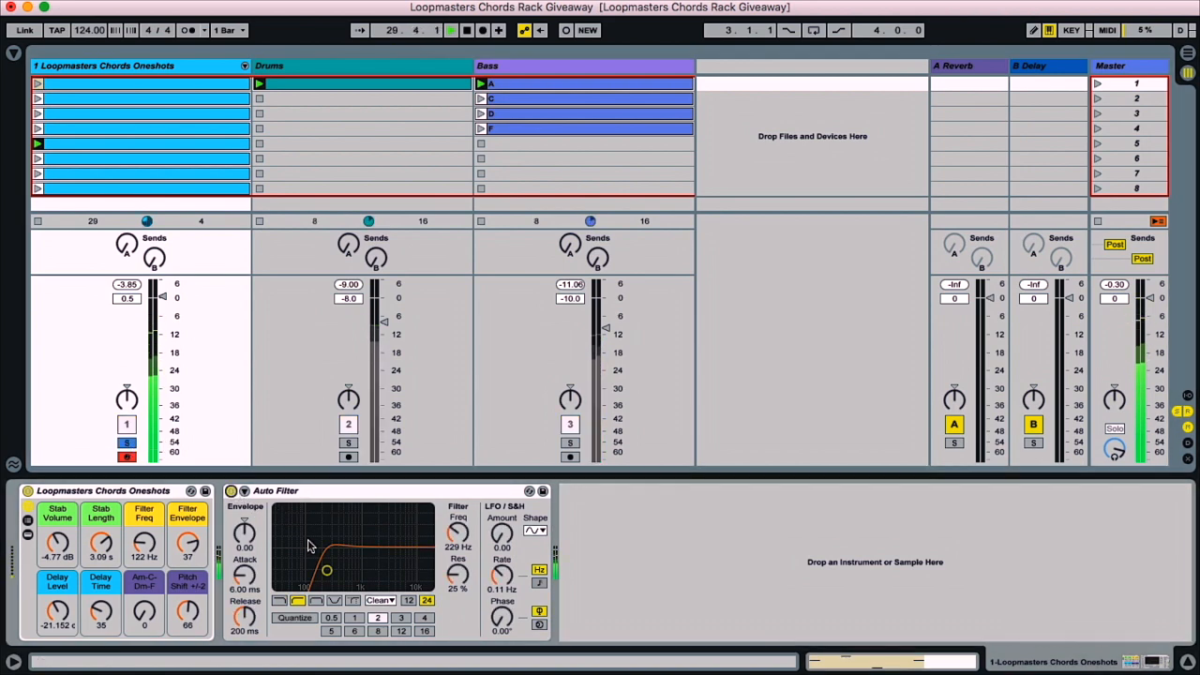
{"action": "left_click_drag", "start_coordinate": [326, 570], "coordinate": [326, 568]}
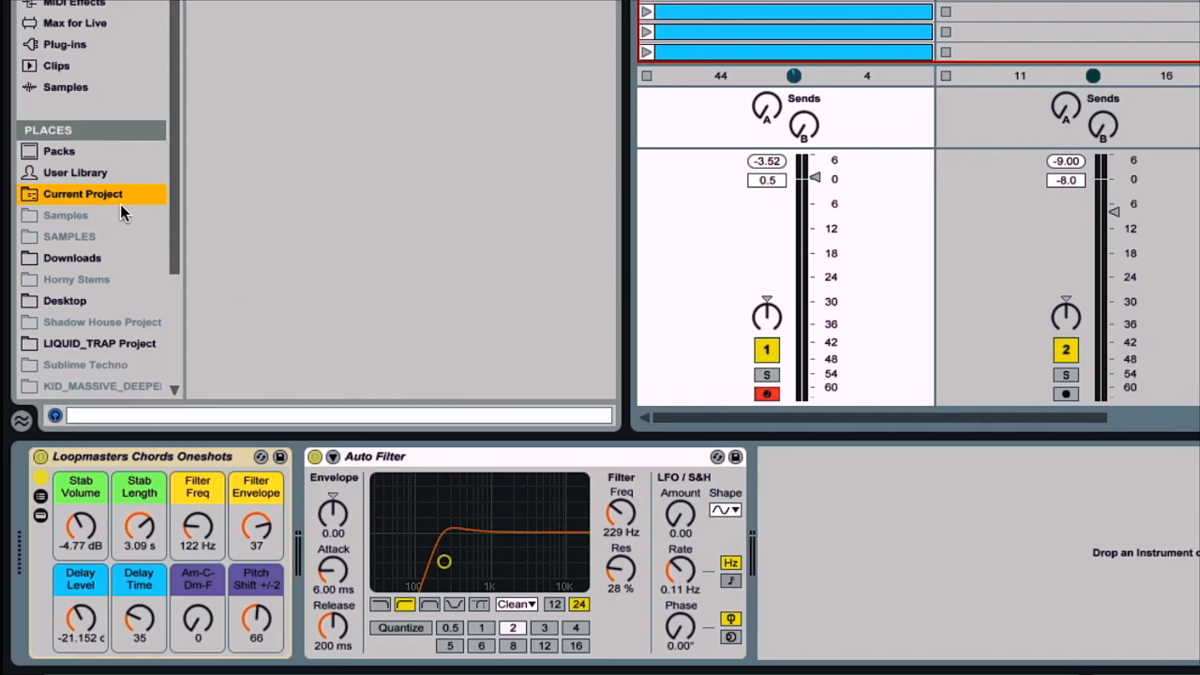
Save the Loopmasters Chords Oneshots rack as an instrument rack preset in the User Library
{"action": "left_click", "coordinate": [99, 174]}
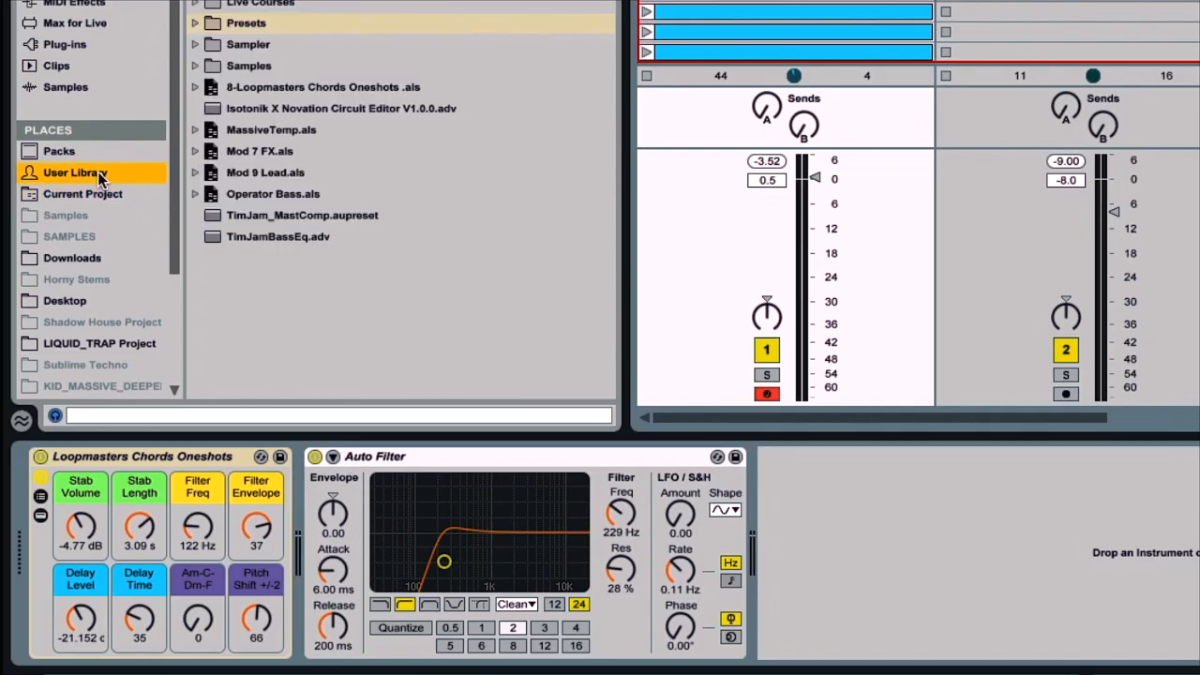
{"action": "mouse_move", "coordinate": [150, 453]}
{"action": "left_mouse_down"}
{"action": "mouse_move", "coordinate": [267, 374]}
{"action": "mouse_move", "coordinate": [174, 458]}
{"action": "left_mouse_up"}
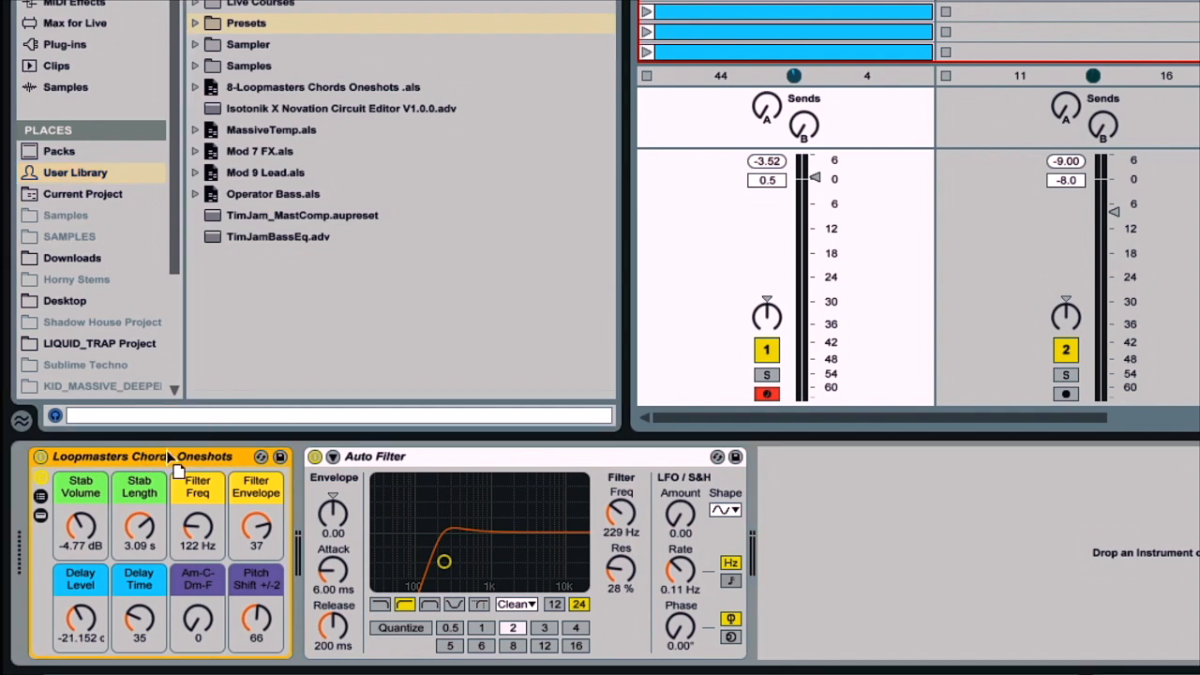
{"action": "left_click", "coordinate": [279, 457]}
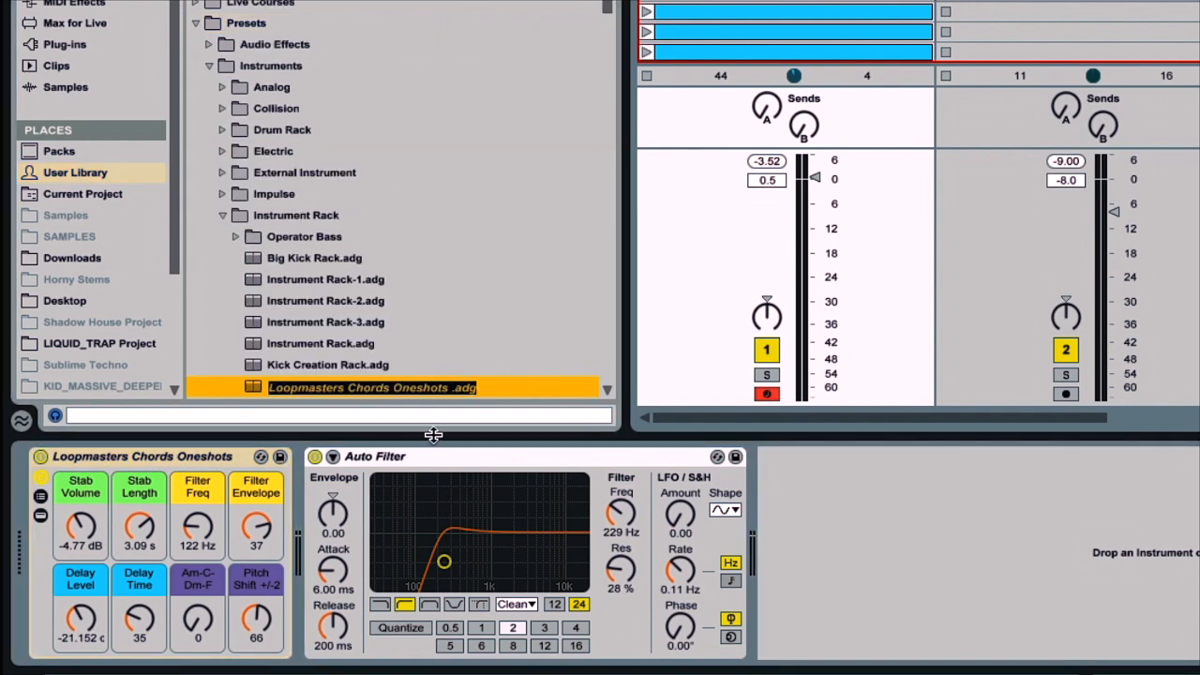